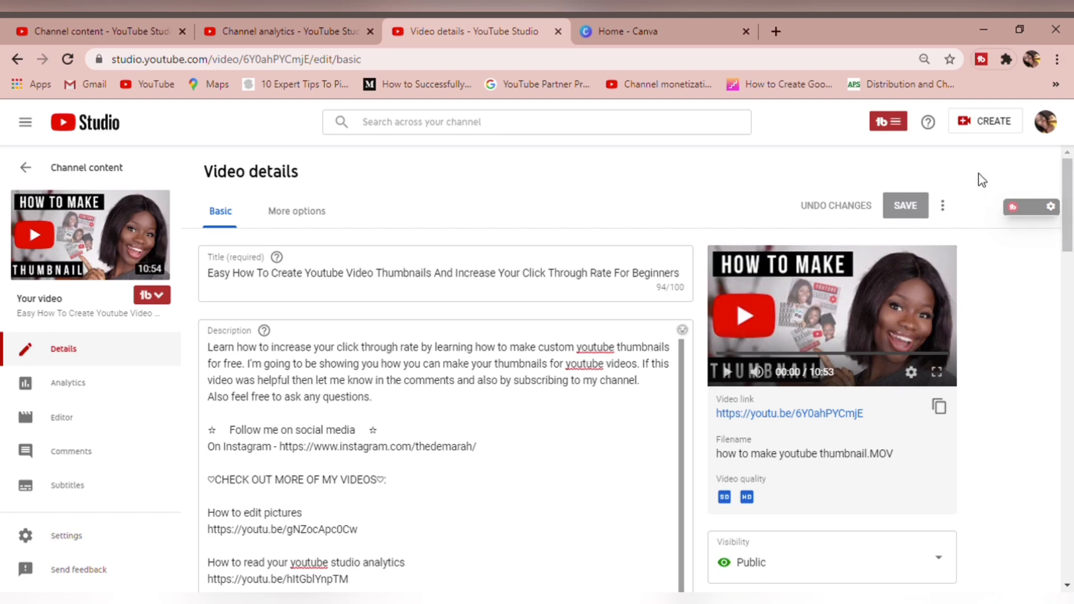
Open the end screen editor for the thumbnail tutorial video
{"action": "left_click_drag", "start_coordinate": [1070, 221], "coordinate": [1069, 307]}
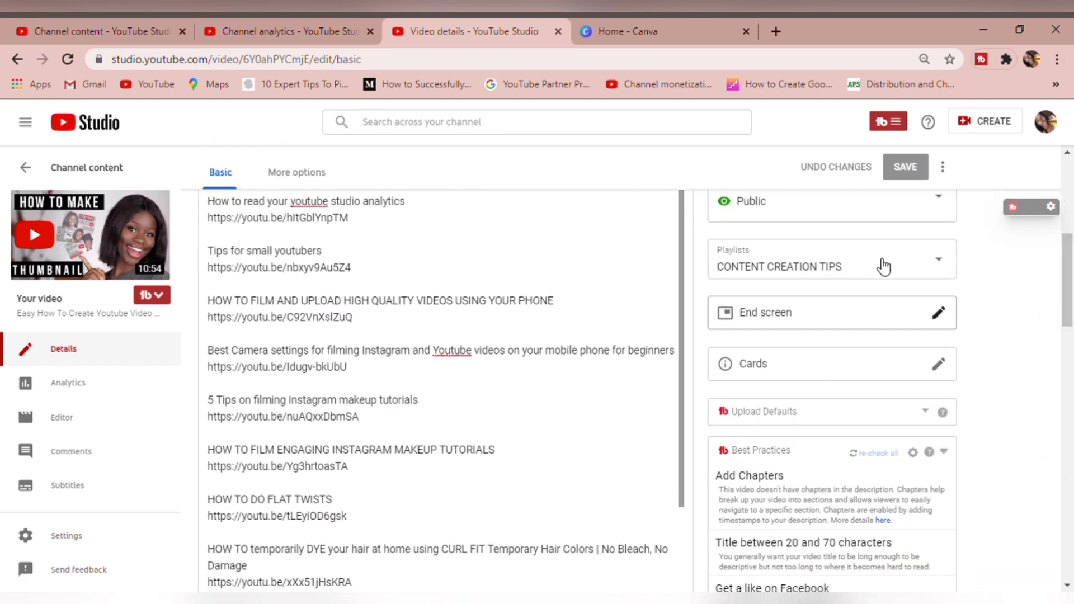
{"action": "left_click", "coordinate": [871, 319]}
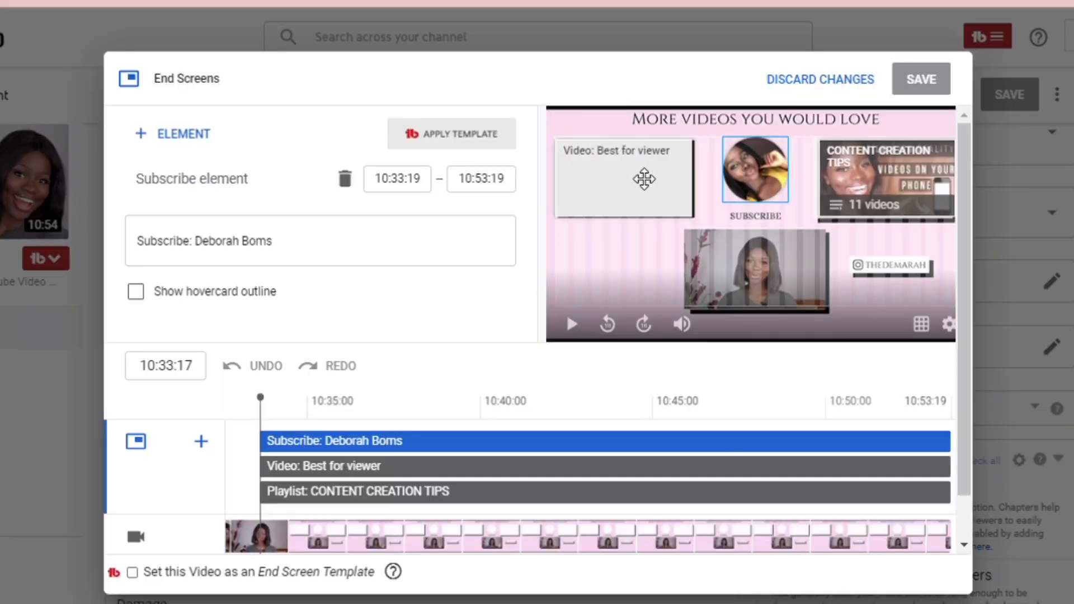
Try moving the Best for viewer video element over the playlist element, and return it to its original frame
{"action": "left_click", "coordinate": [644, 179]}
{"action": "left_click_drag", "start_coordinate": [644, 179], "coordinate": [911, 164]}
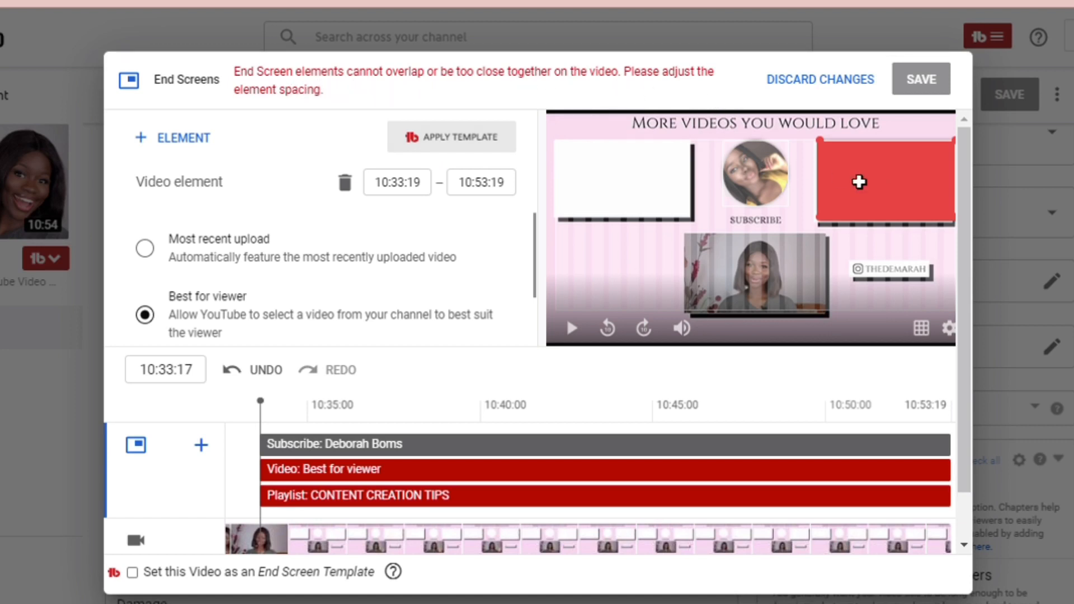
{"action": "left_click_drag", "start_coordinate": [888, 190], "coordinate": [621, 163]}
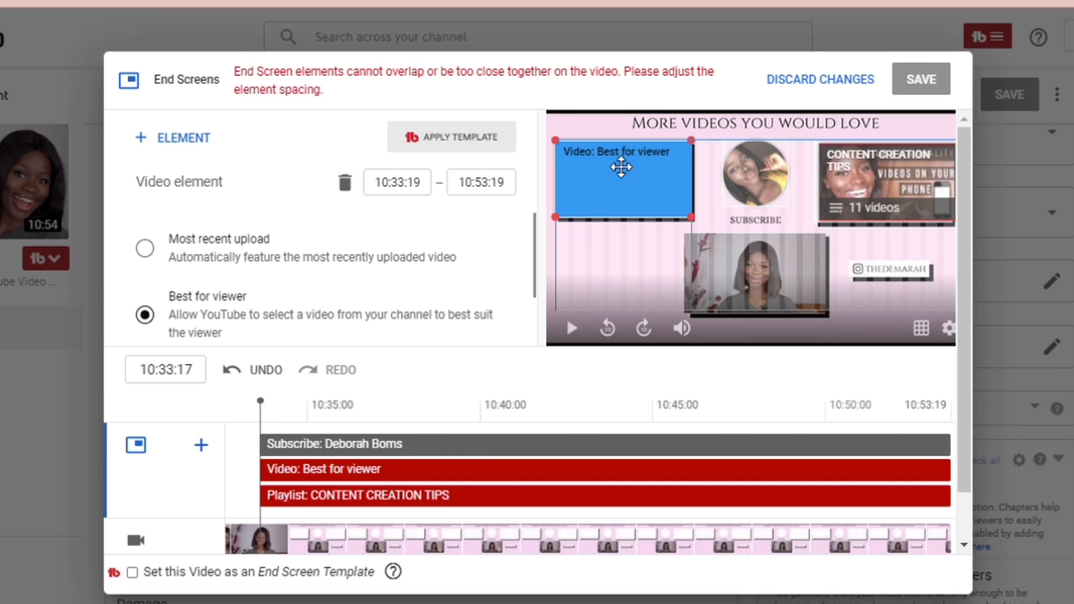
{"action": "left_click_drag", "start_coordinate": [620, 245], "coordinate": [621, 163]}
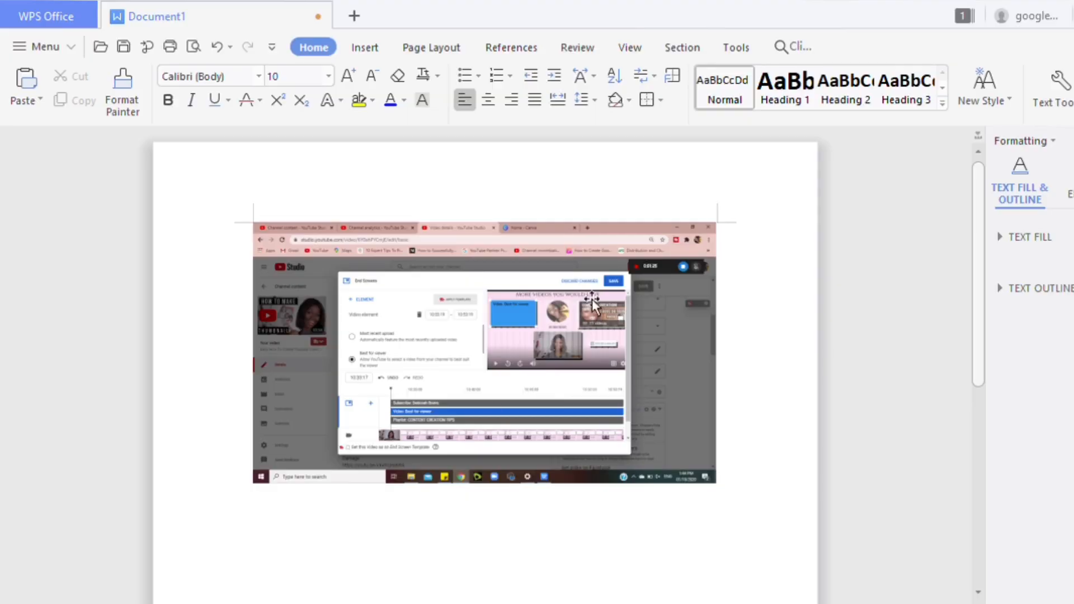
Switch to the WPS Office document and crop the pasted screenshot to the end screen preview
{"action": "left_click", "coordinate": [612, 439]}
{"action": "left_click", "coordinate": [742, 240]}
{"action": "left_click_drag", "start_coordinate": [719, 355], "coordinate": [626, 355]}
{"action": "left_click_drag", "start_coordinate": [450, 239], "coordinate": [448, 304]}
{"action": "left_click_drag", "start_coordinate": [255, 319], "coordinate": [488, 308]}
Enlarge the cropped end screen picture to about 16.50 cm wide by 9.14 cm high and finish adjusting its crop
{"action": "left_click_drag", "start_coordinate": [351, 333], "coordinate": [775, 512]}
{"action": "left_click", "coordinate": [652, 343]}
{"action": "left_click", "coordinate": [369, 279]}
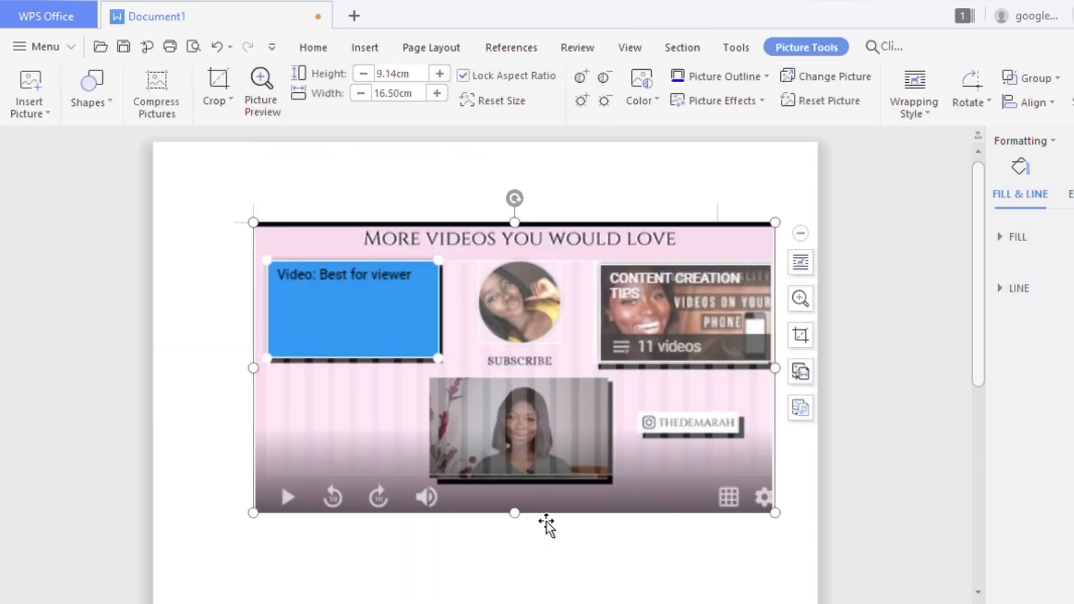
{"action": "left_click", "coordinate": [801, 334]}
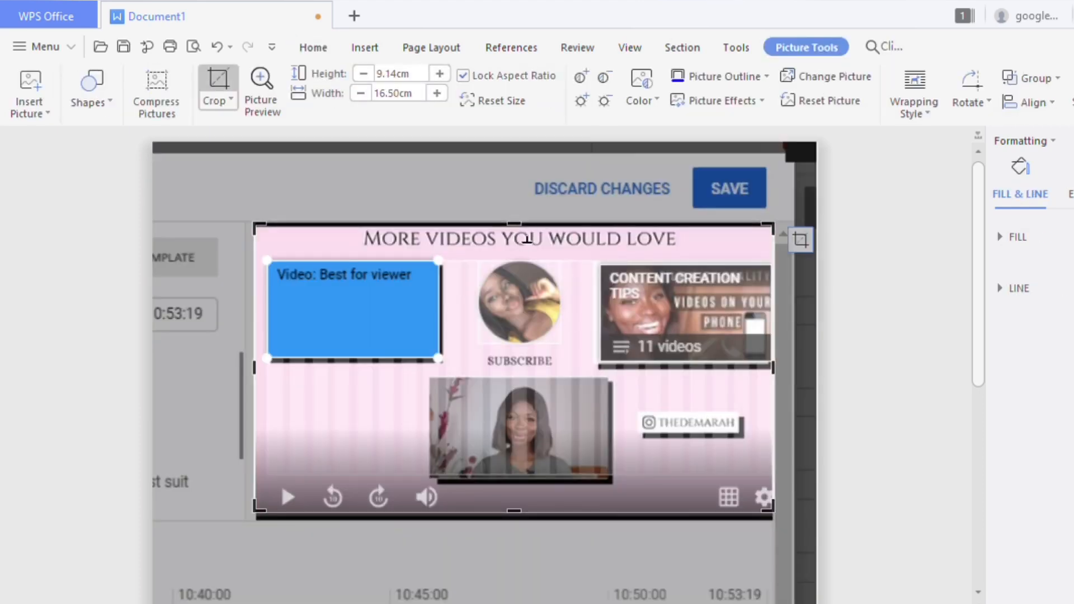
{"action": "left_click", "coordinate": [163, 271]}
{"action": "left_click", "coordinate": [515, 382]}
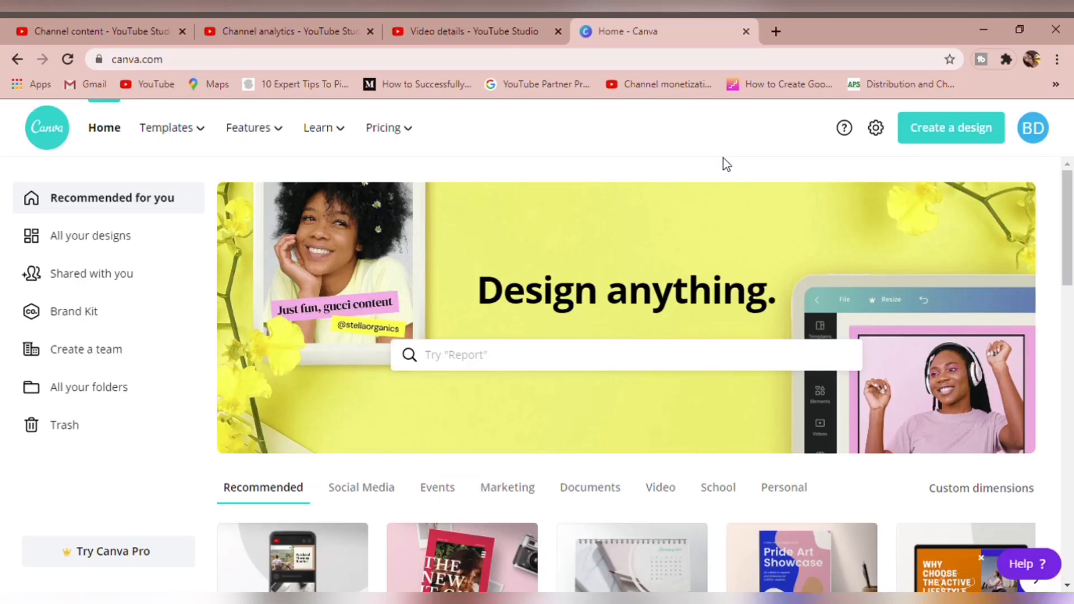
Switch to Canva and create a new design with custom dimensions of 1920 × 1080 px
{"action": "left_click", "coordinate": [919, 149]}
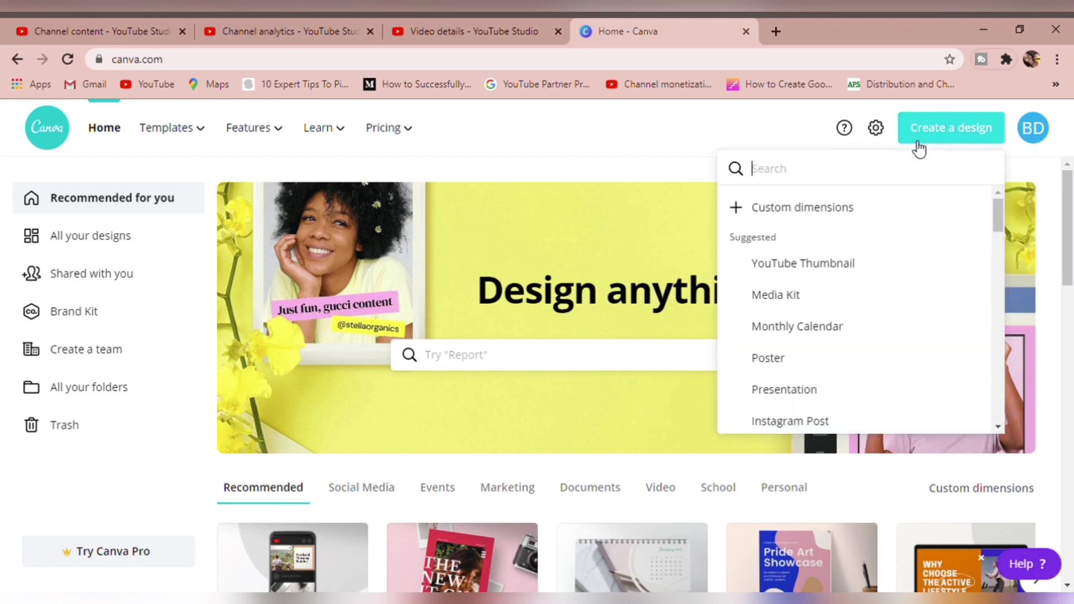
{"action": "left_click", "coordinate": [839, 222]}
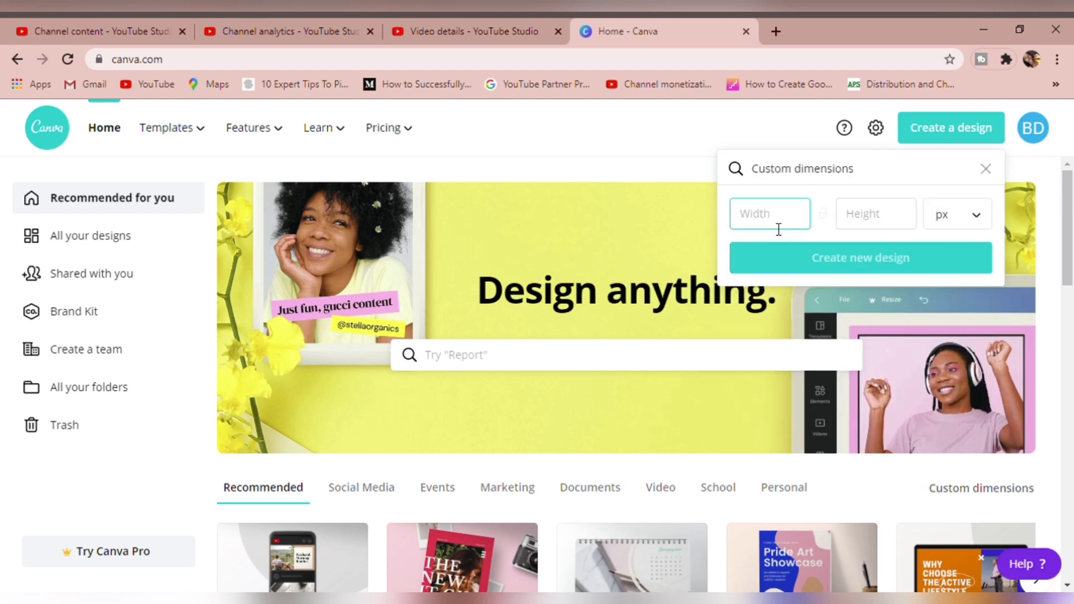
{"action": "type", "text": "1920"}
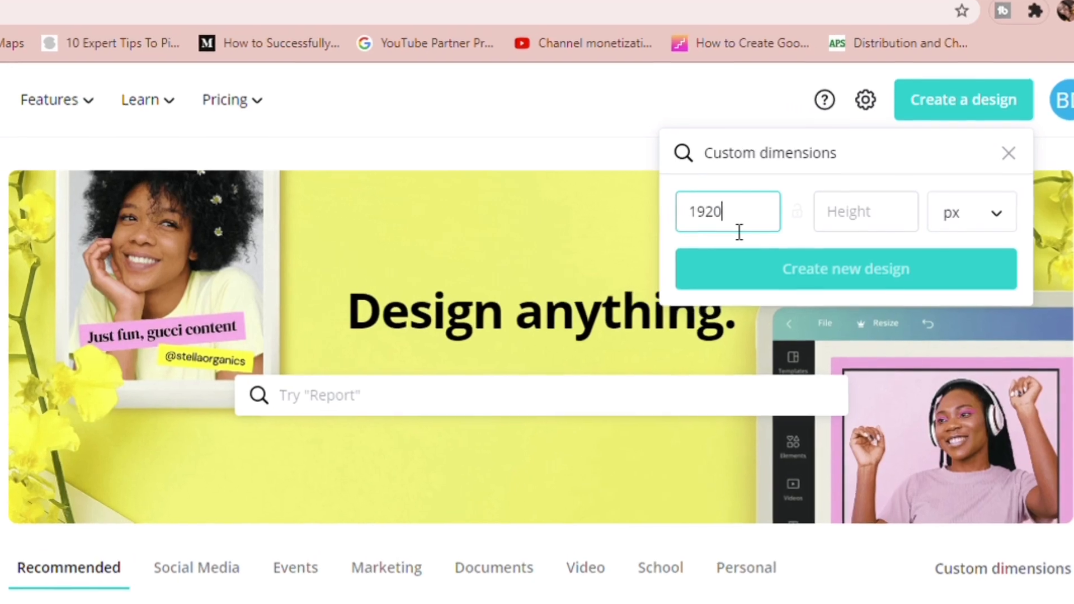
{"action": "left_click", "coordinate": [860, 226]}
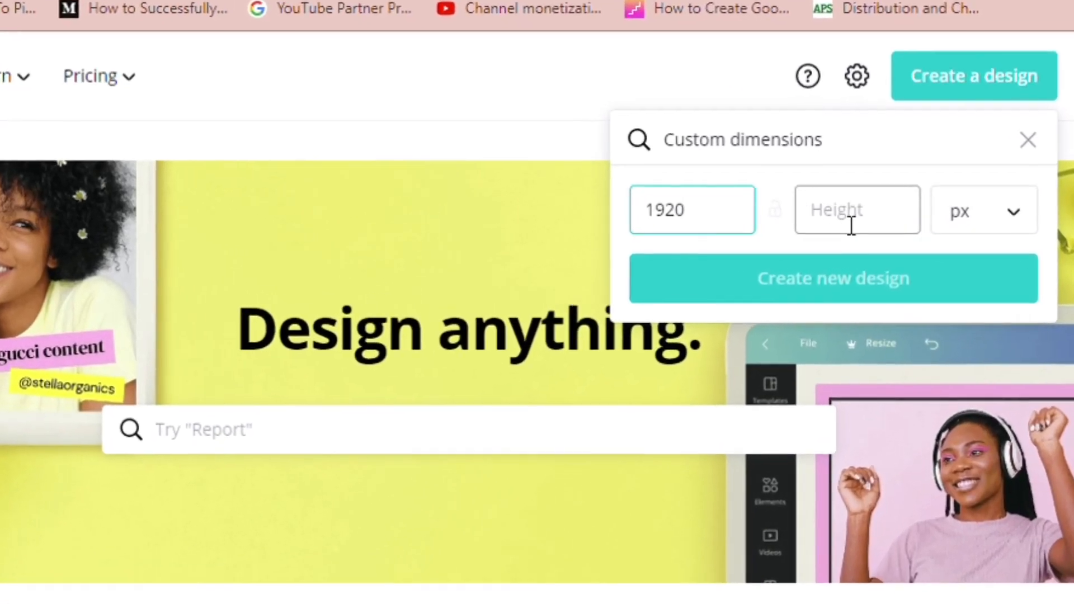
{"action": "type", "text": "1080"}
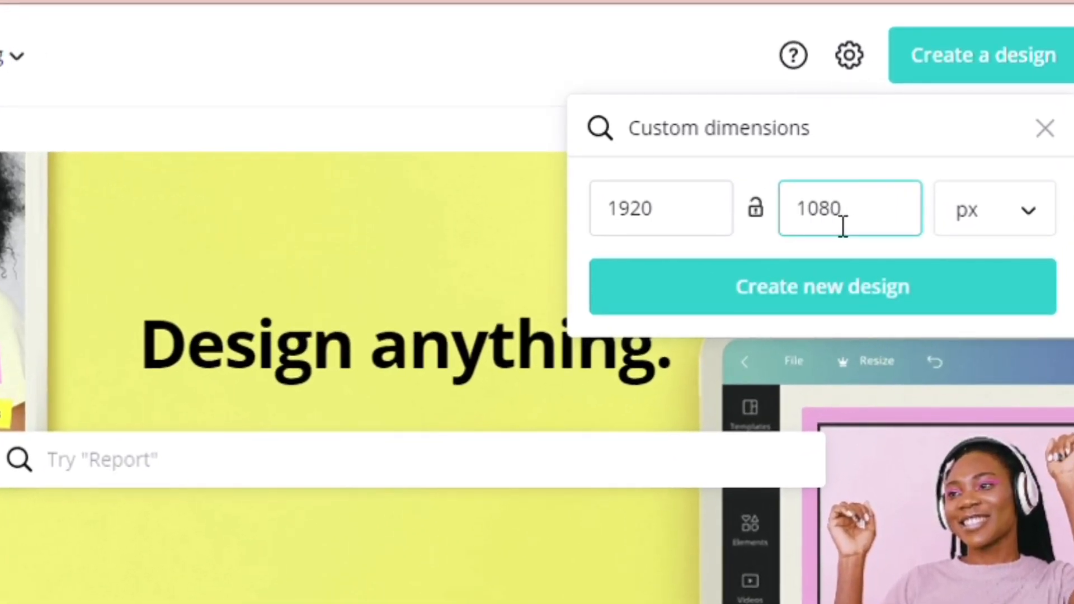
{"action": "left_click", "coordinate": [808, 302]}
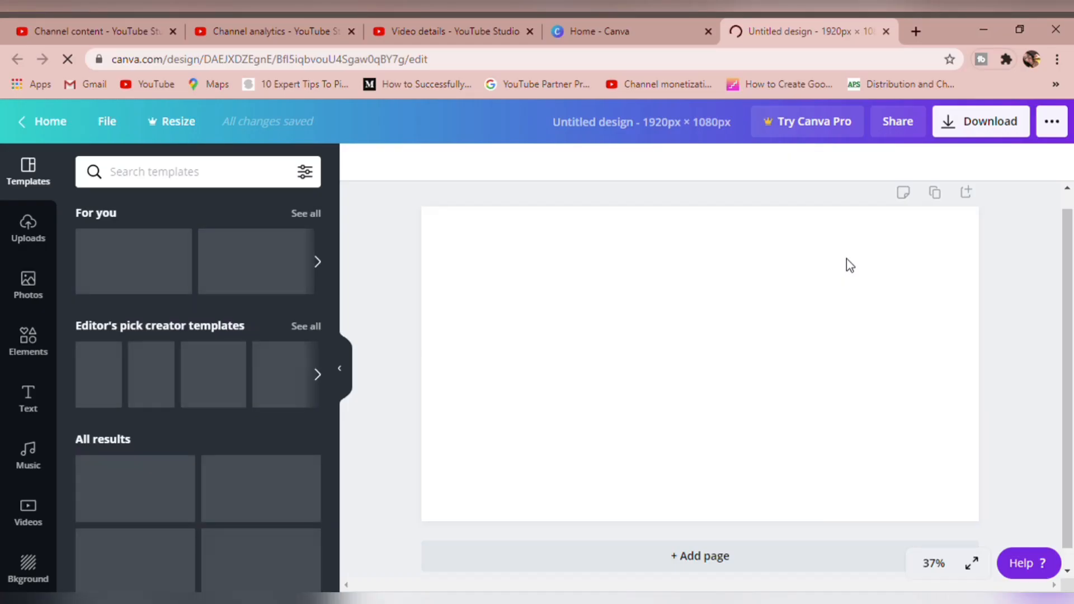
Upload the cropped end screen picture from the device and add it to the blank page
{"action": "left_click", "coordinate": [29, 226]}
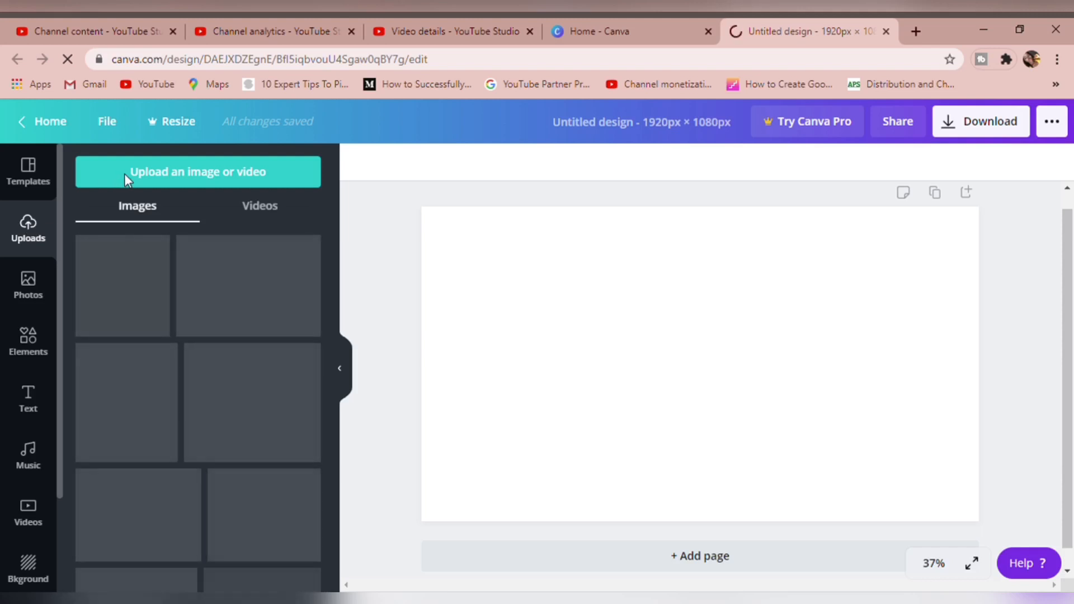
{"action": "left_click", "coordinate": [168, 173]}
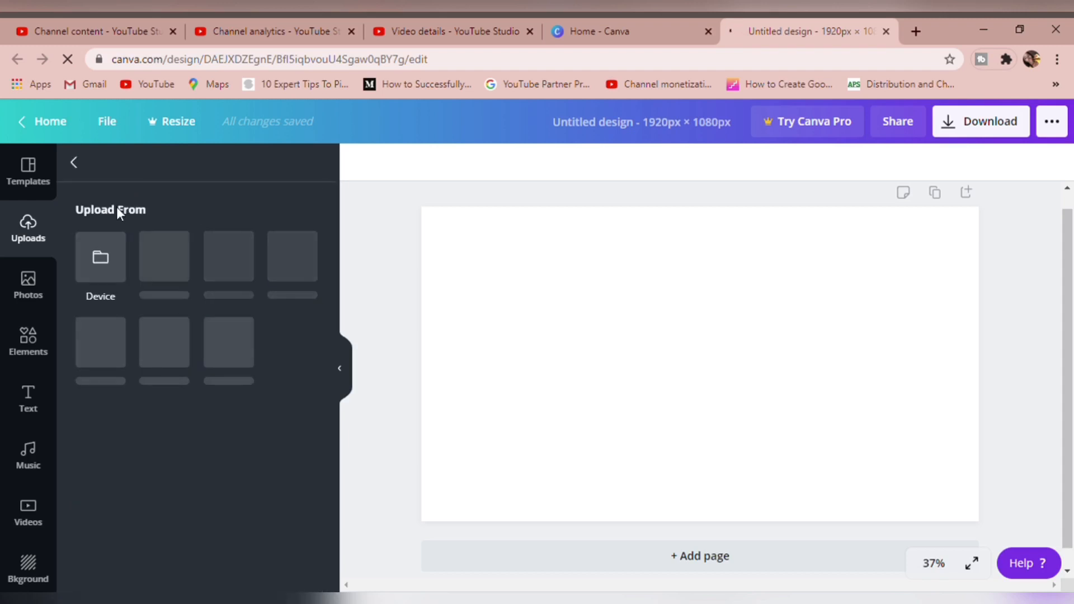
{"action": "left_click", "coordinate": [101, 254]}
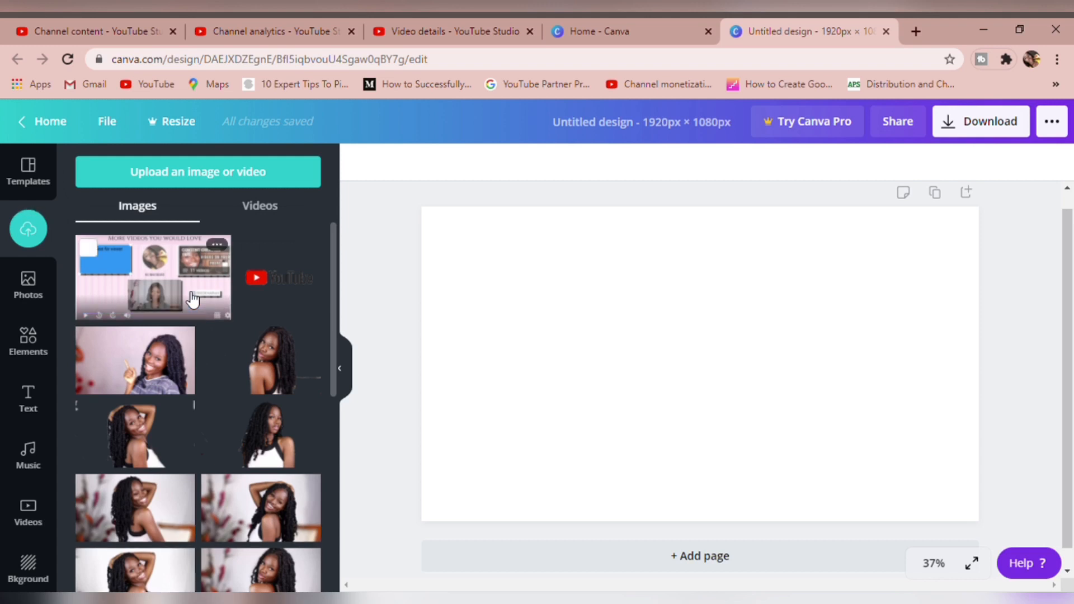
{"action": "left_click", "coordinate": [147, 291]}
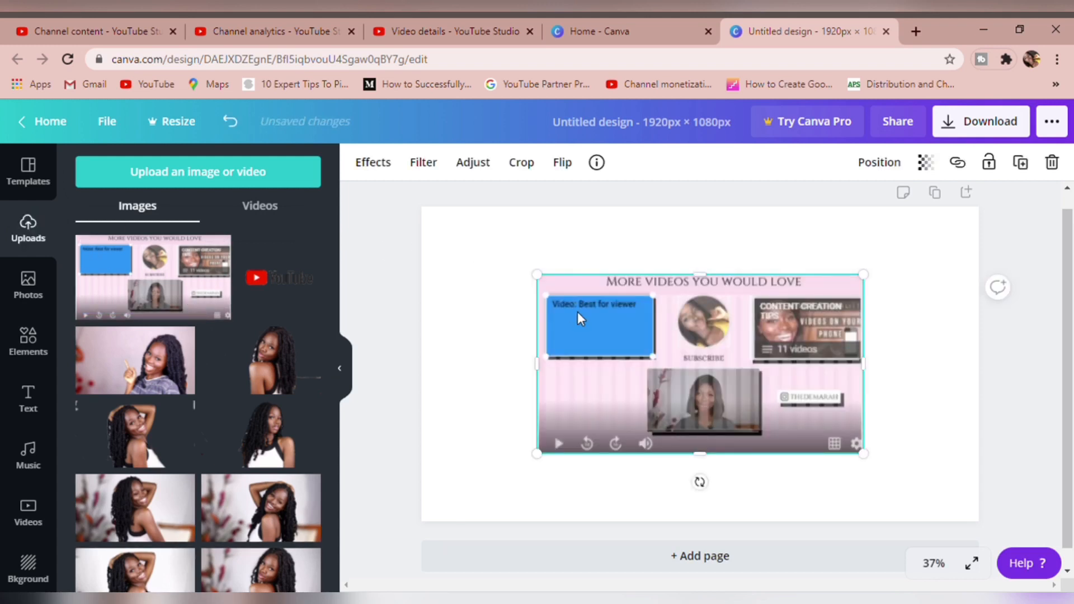
Enlarge the end screen picture across the full page width and align it with the page's upper edge
{"action": "left_click_drag", "start_coordinate": [548, 284], "coordinate": [422, 212]}
{"action": "left_click_drag", "start_coordinate": [953, 490], "coordinate": [985, 523]}
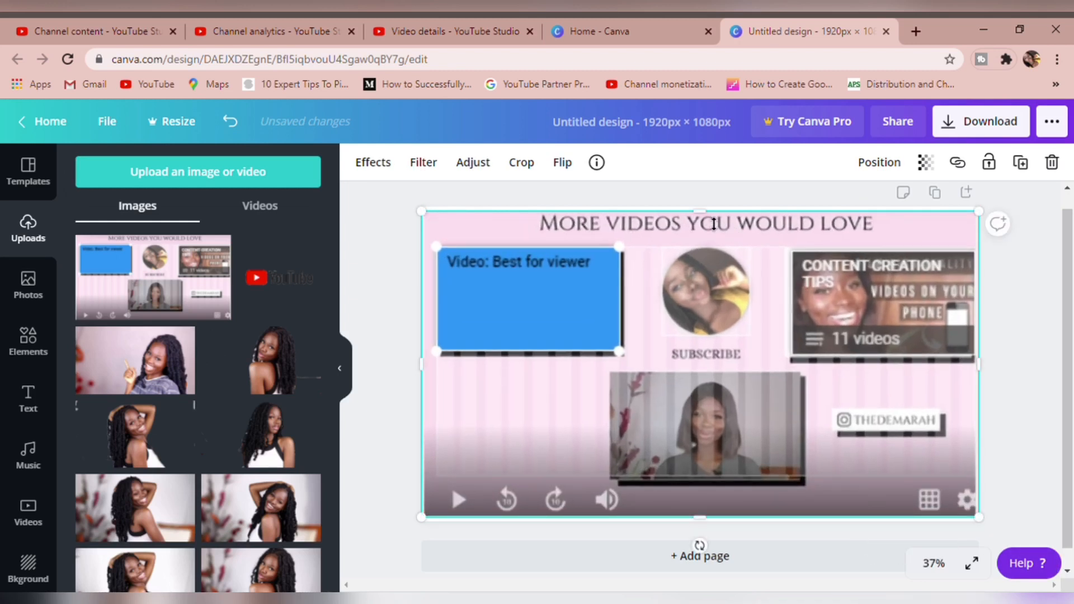
{"action": "left_click_drag", "start_coordinate": [709, 217], "coordinate": [709, 213]}
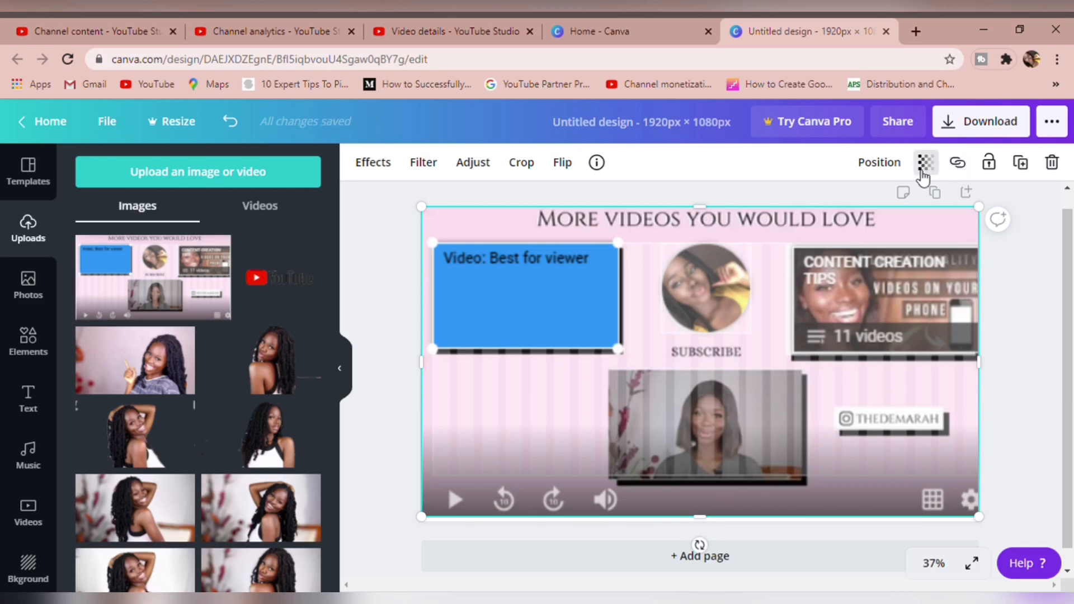
Add a square shape and enlarge it until it covers the whole page
{"action": "left_click", "coordinate": [49, 361]}
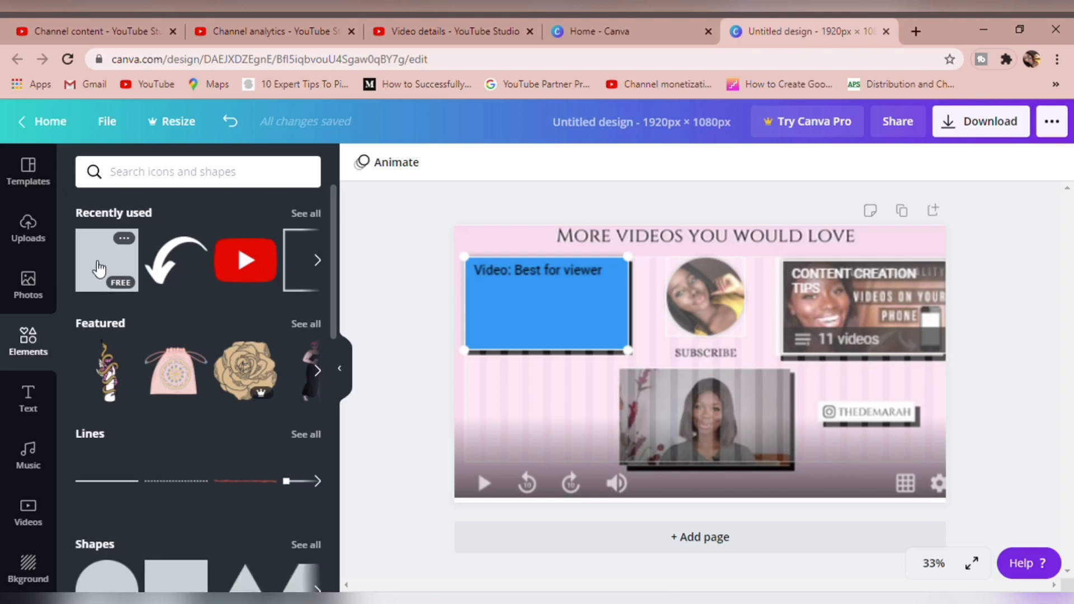
{"action": "left_click", "coordinate": [99, 269]}
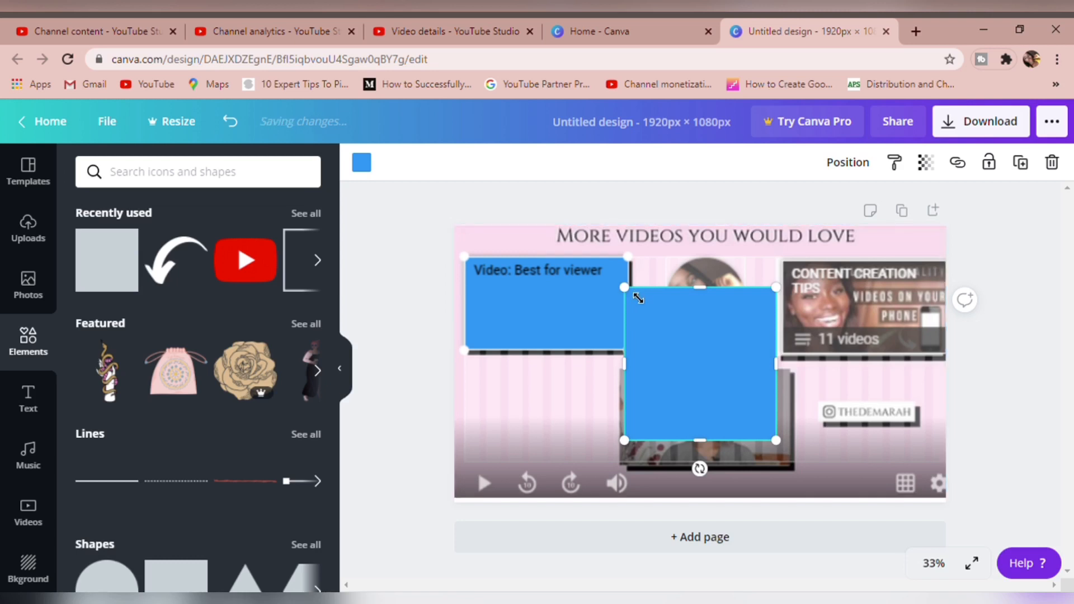
{"action": "left_click_drag", "start_coordinate": [623, 289], "coordinate": [335, 248]}
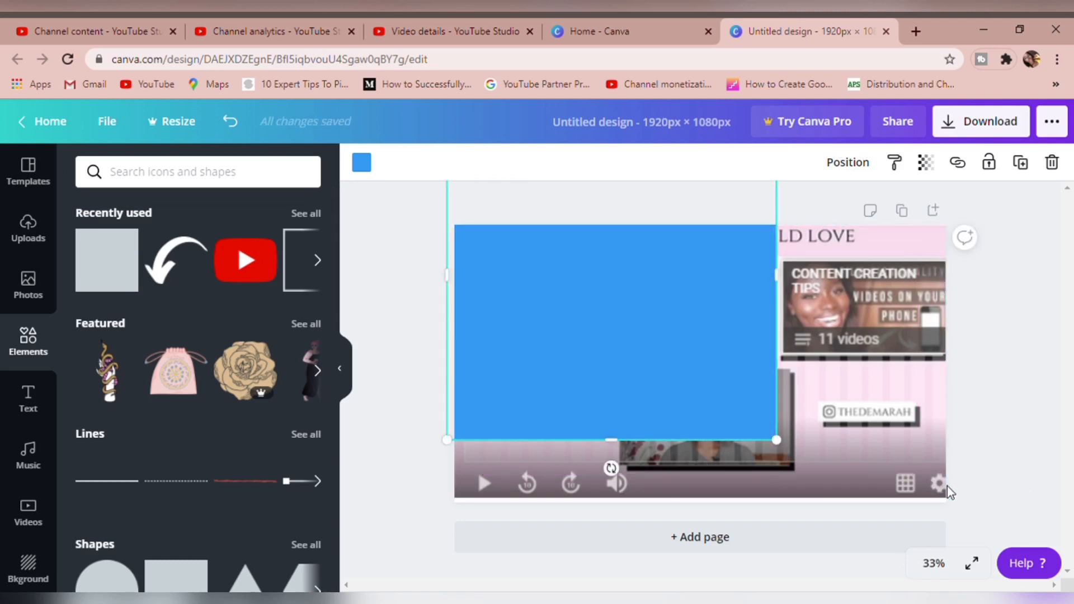
{"action": "left_click_drag", "start_coordinate": [862, 464], "coordinate": [1072, 473]}
{"action": "left_click_drag", "start_coordinate": [955, 362], "coordinate": [964, 360]}
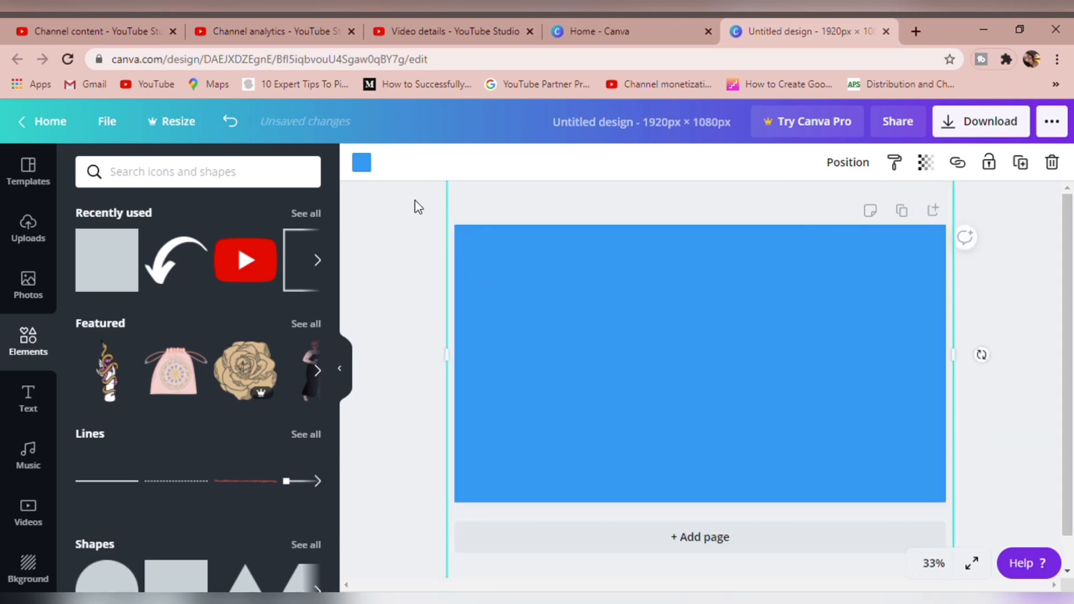
Recolor the page-covering shape coral red and set its transparency to 48 so the layout underneath shows through
{"action": "left_click", "coordinate": [362, 162]}
{"action": "left_click", "coordinate": [135, 426]}
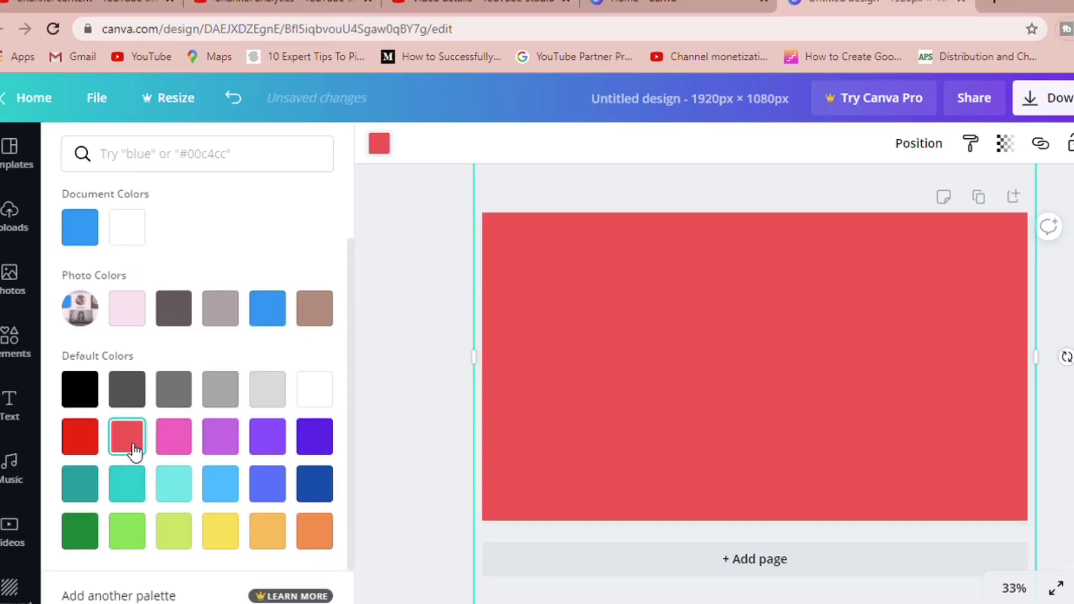
{"action": "left_click", "coordinate": [1005, 145]}
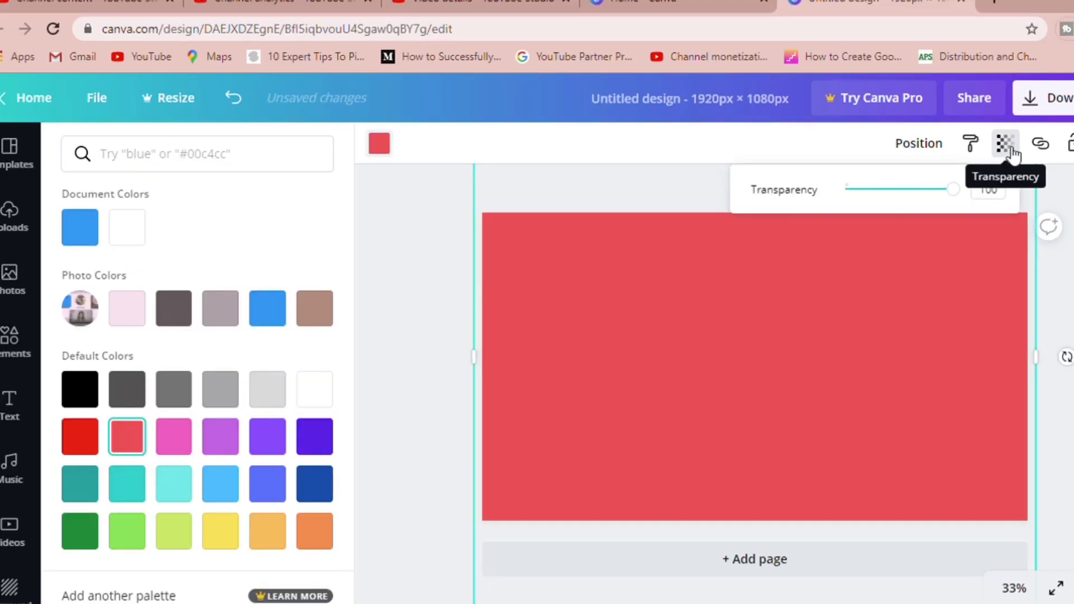
{"action": "left_click_drag", "start_coordinate": [960, 194], "coordinate": [903, 212]}
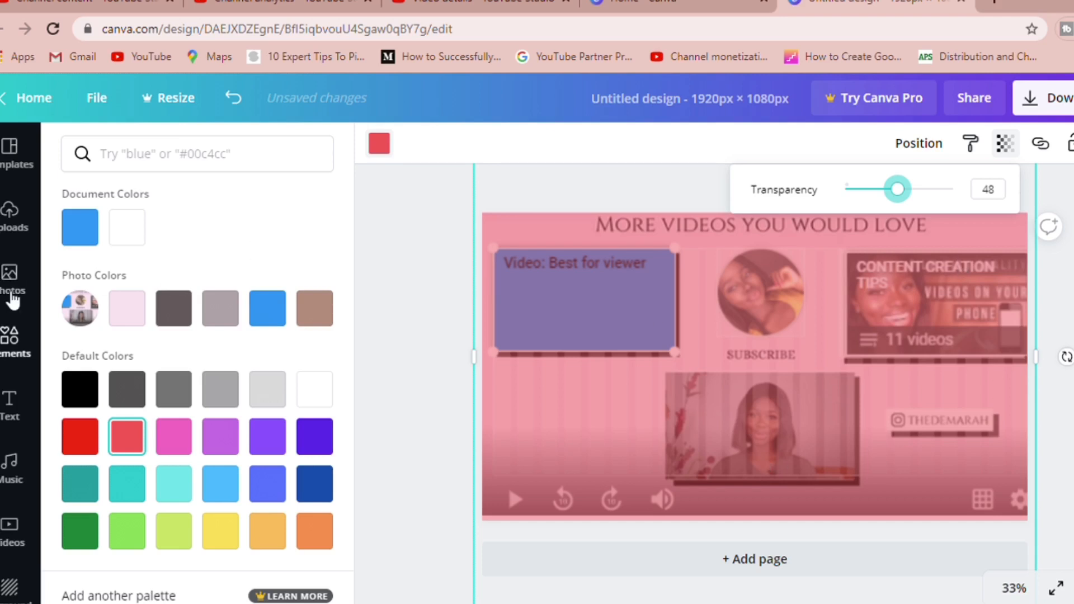
Add a second square on top of the red overlay and color it white
{"action": "left_click", "coordinate": [16, 348]}
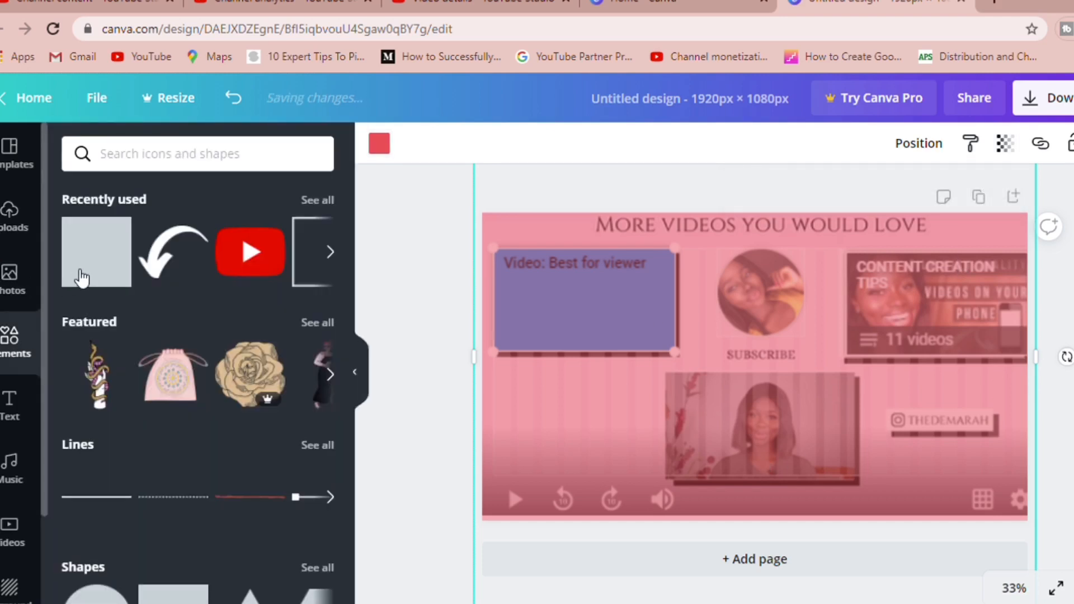
{"action": "left_click", "coordinate": [89, 268]}
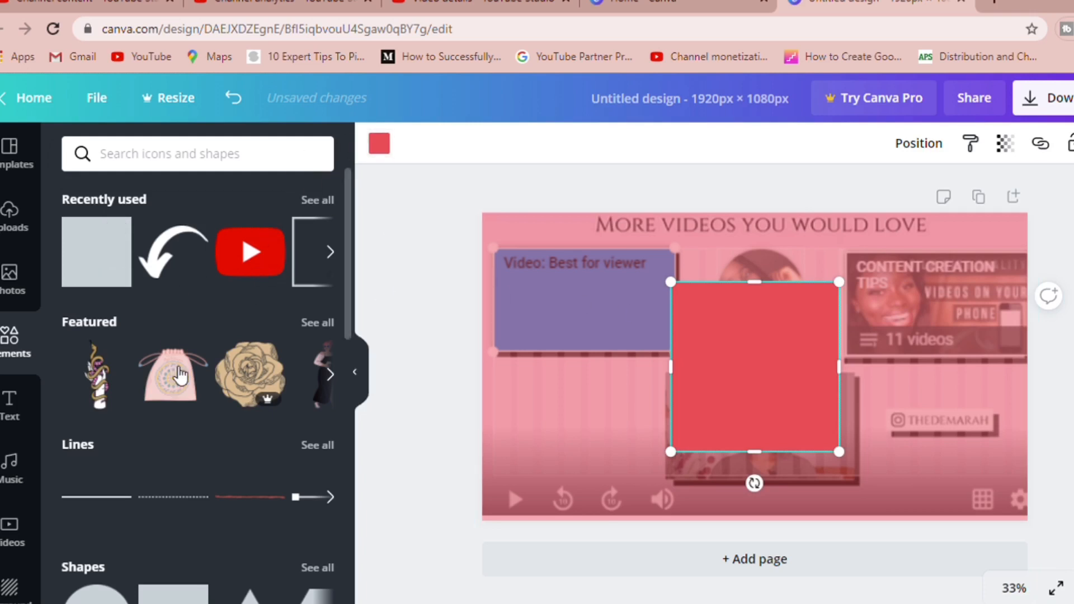
{"action": "left_click", "coordinate": [379, 146]}
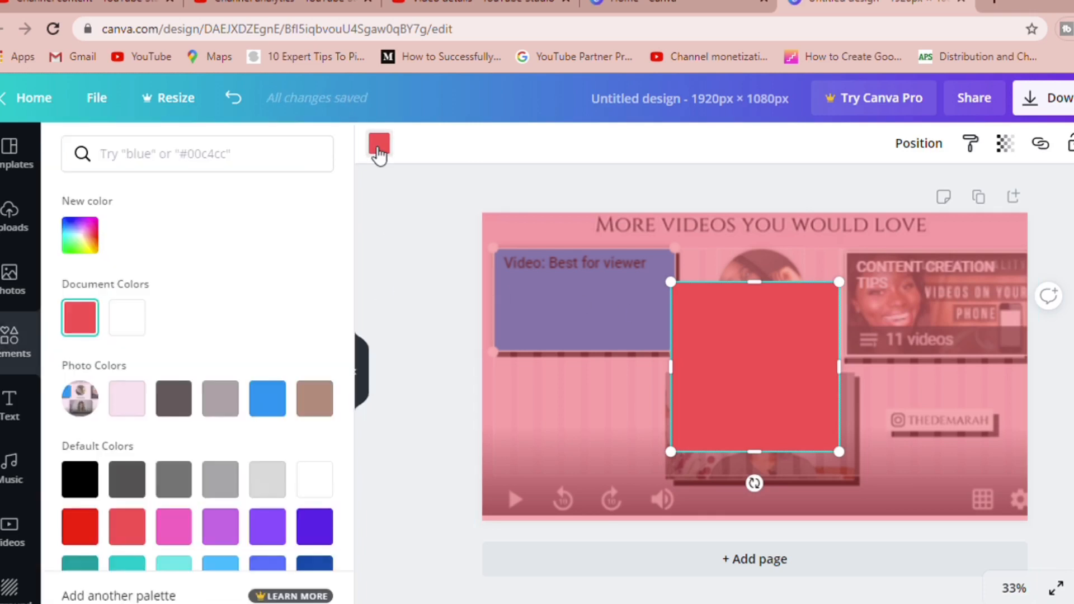
{"action": "left_click", "coordinate": [129, 326]}
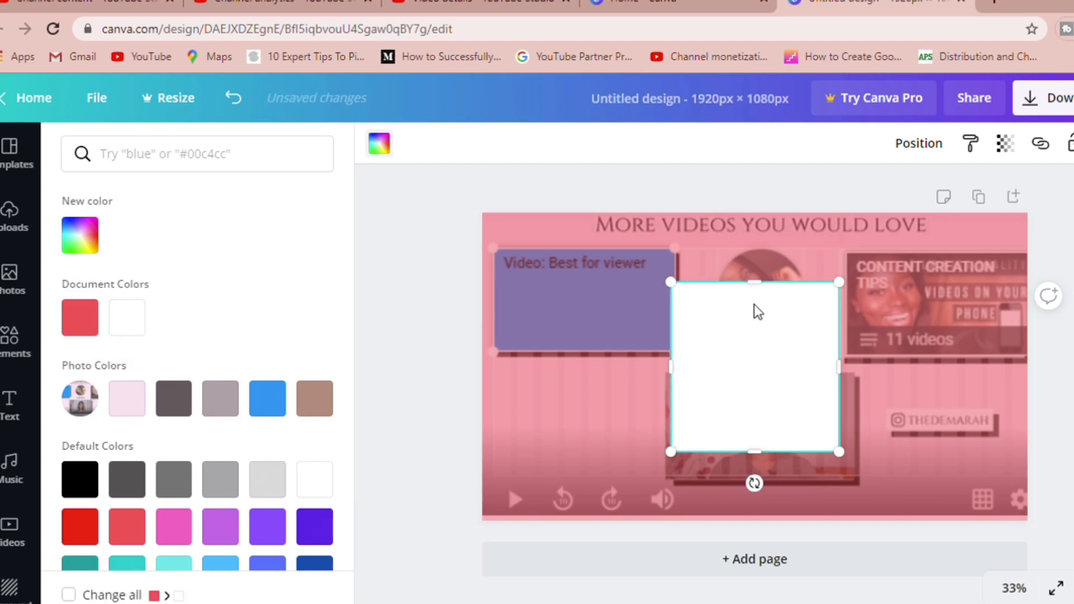
Move the white square onto the Best for viewer frame and resize it to match, about 634 px wide
{"action": "left_click_drag", "start_coordinate": [753, 345], "coordinate": [592, 317]}
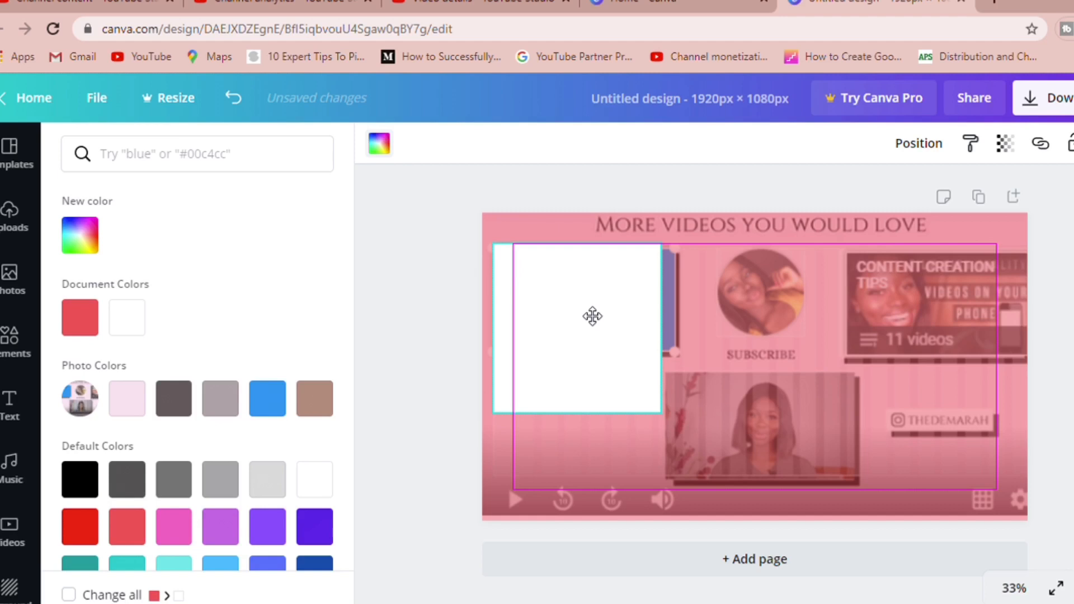
{"action": "left_click_drag", "start_coordinate": [592, 316], "coordinate": [586, 309]}
{"action": "left_click_drag", "start_coordinate": [679, 341], "coordinate": [685, 342]}
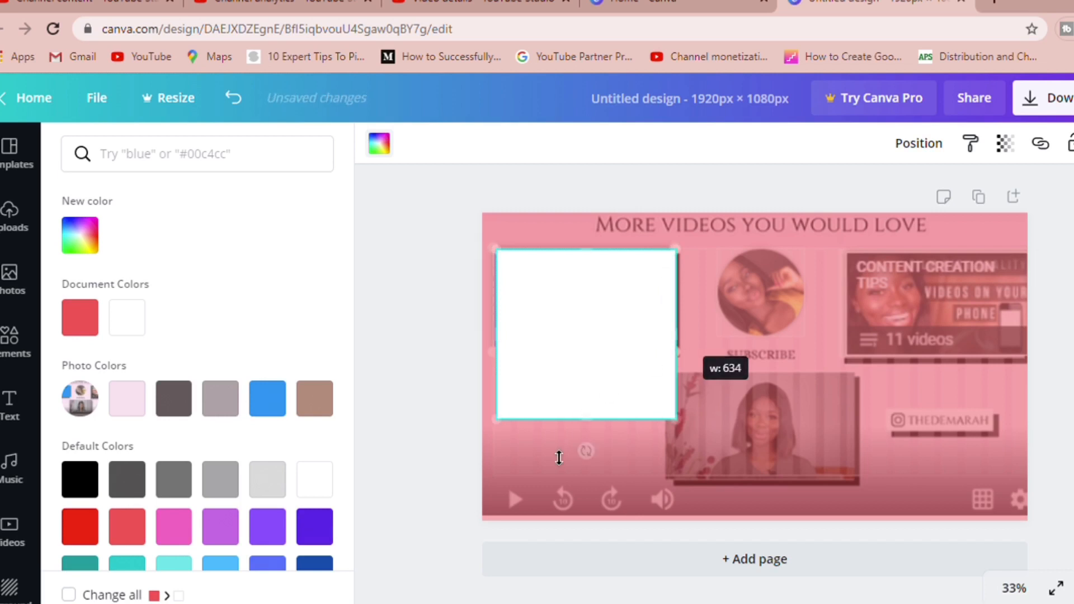
{"action": "left_click_drag", "start_coordinate": [598, 412], "coordinate": [618, 363]}
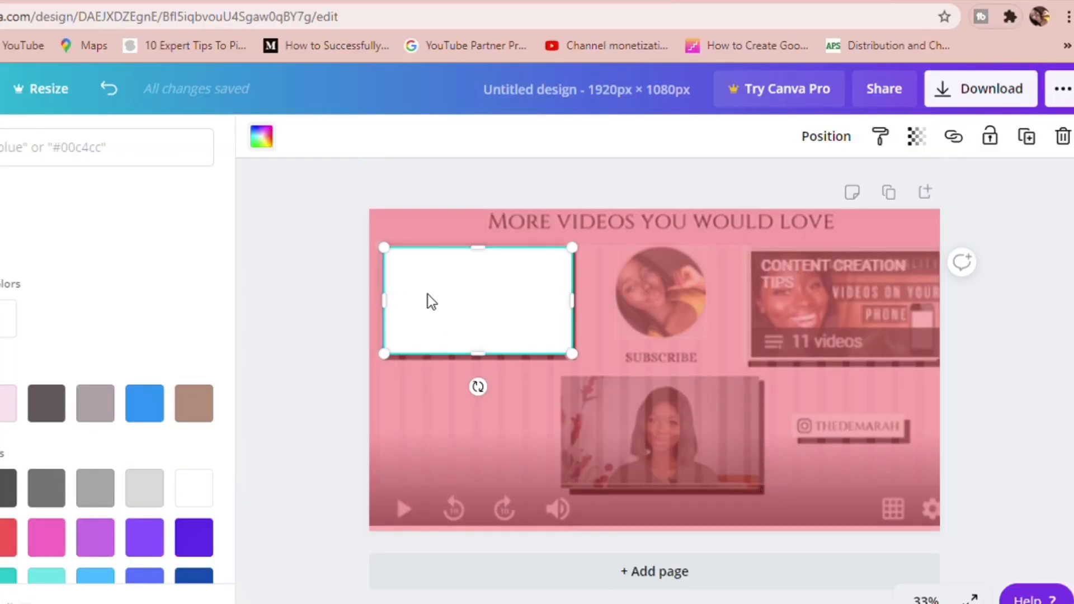
Duplicate the white rectangle twice, placing the copies over the lower-middle video frame and the playlist frame
{"action": "left_click", "coordinate": [1026, 140]}
{"action": "left_click_drag", "start_coordinate": [499, 317], "coordinate": [709, 426]}
{"action": "left_click", "coordinate": [1026, 136]}
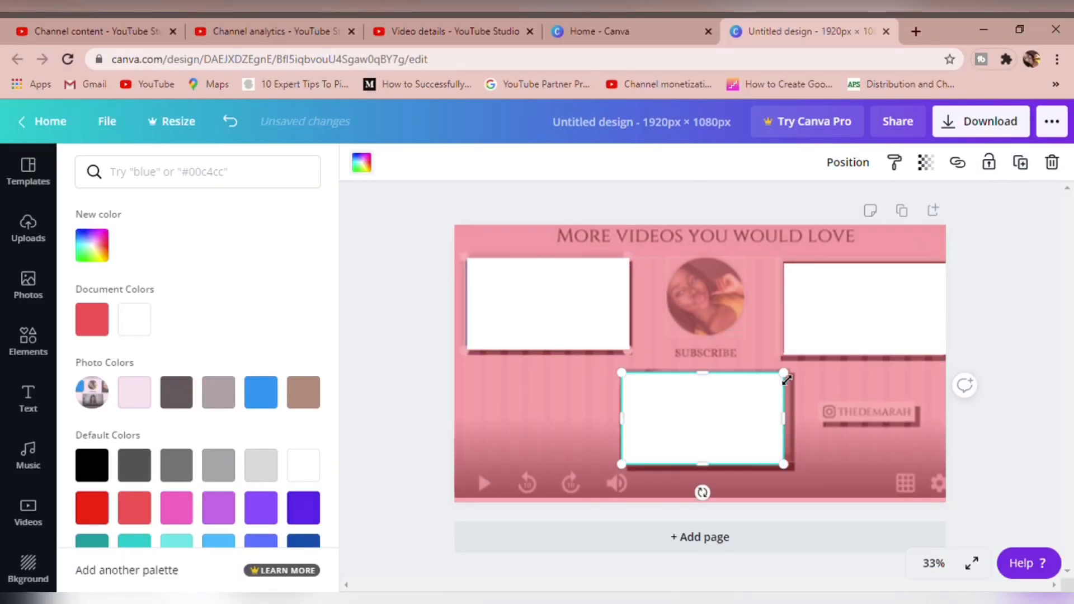
Enlarge the lower-middle white rectangle to fit its video frame and duplicate it
{"action": "left_click_drag", "start_coordinate": [794, 382], "coordinate": [798, 377]}
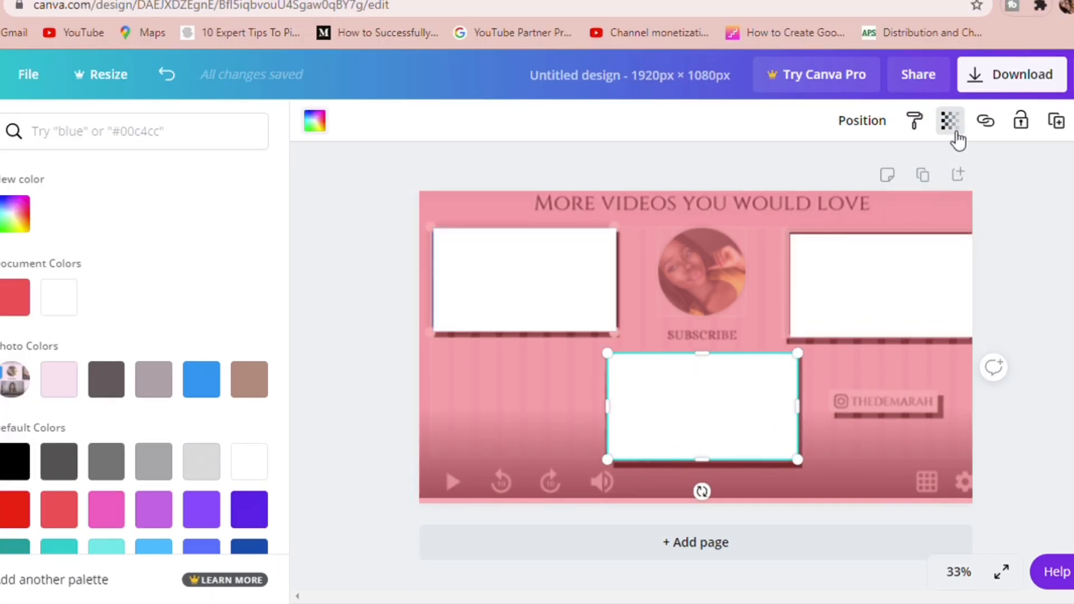
{"action": "left_click", "coordinate": [1058, 129]}
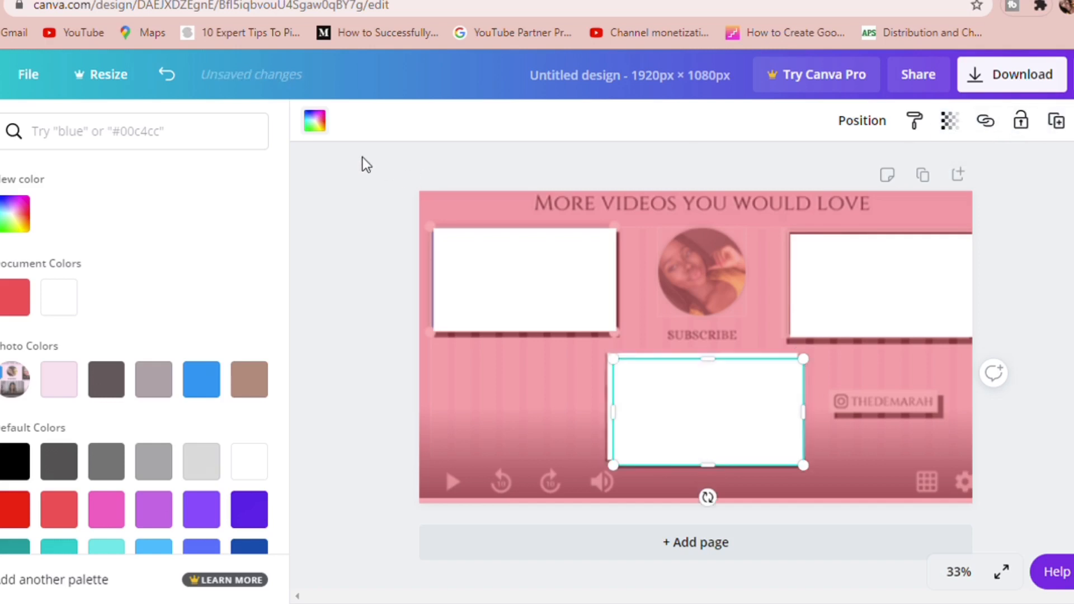
Color the lower-middle rectangle's copy black and send it backward one layer to form an offset shadow
{"action": "left_click", "coordinate": [327, 130]}
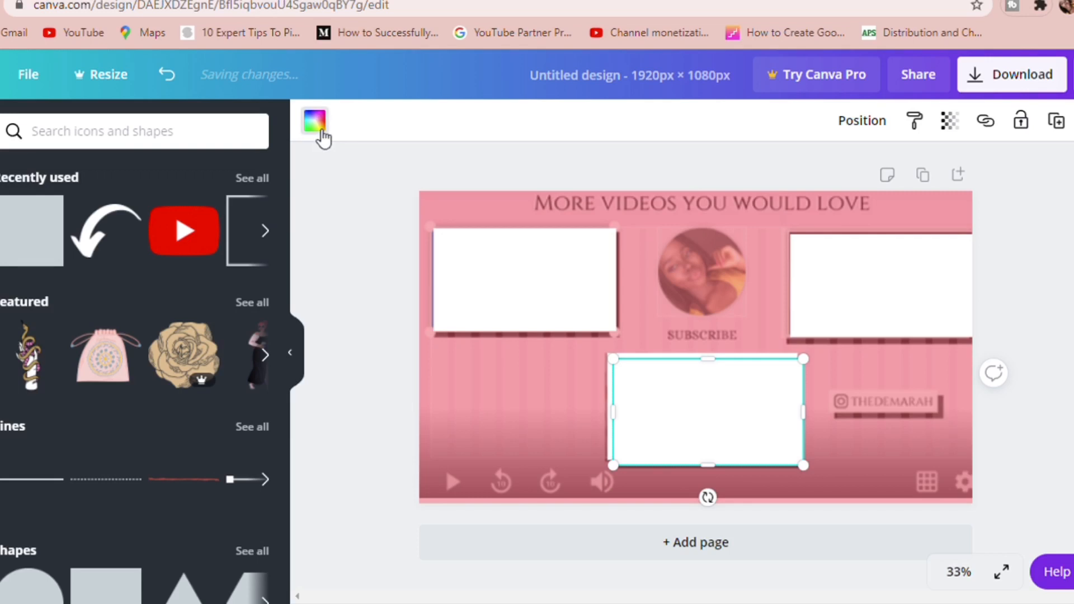
{"action": "left_click", "coordinate": [323, 134]}
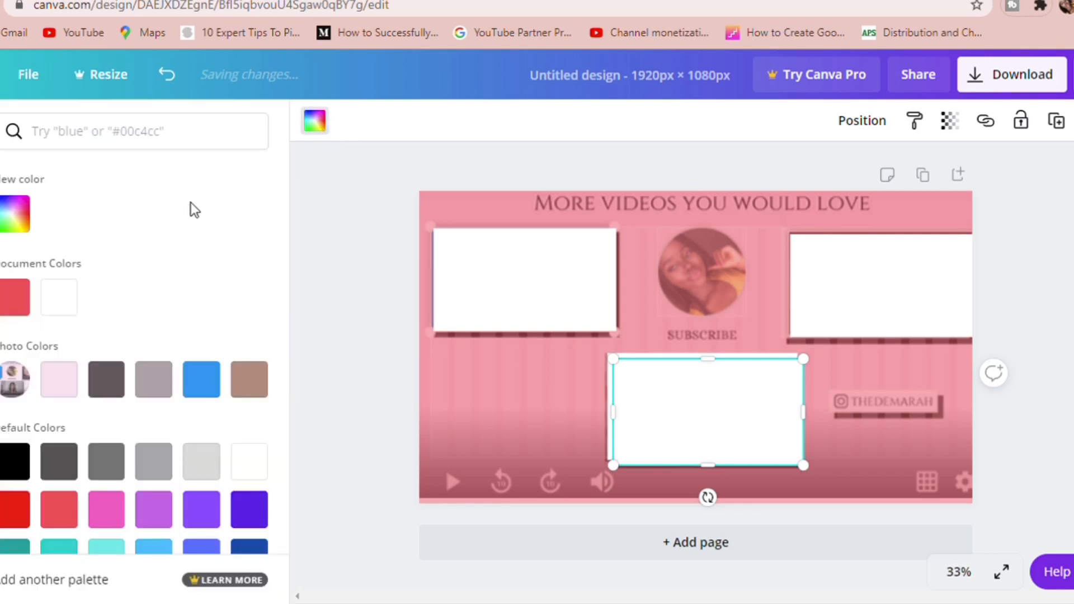
{"action": "left_click", "coordinate": [14, 462]}
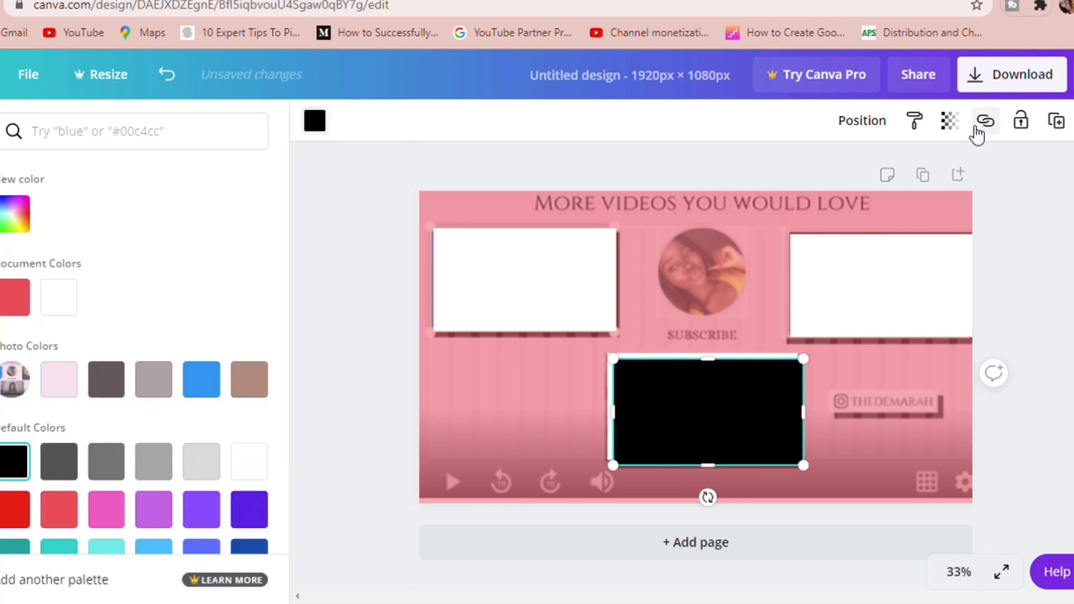
{"action": "left_click", "coordinate": [862, 120]}
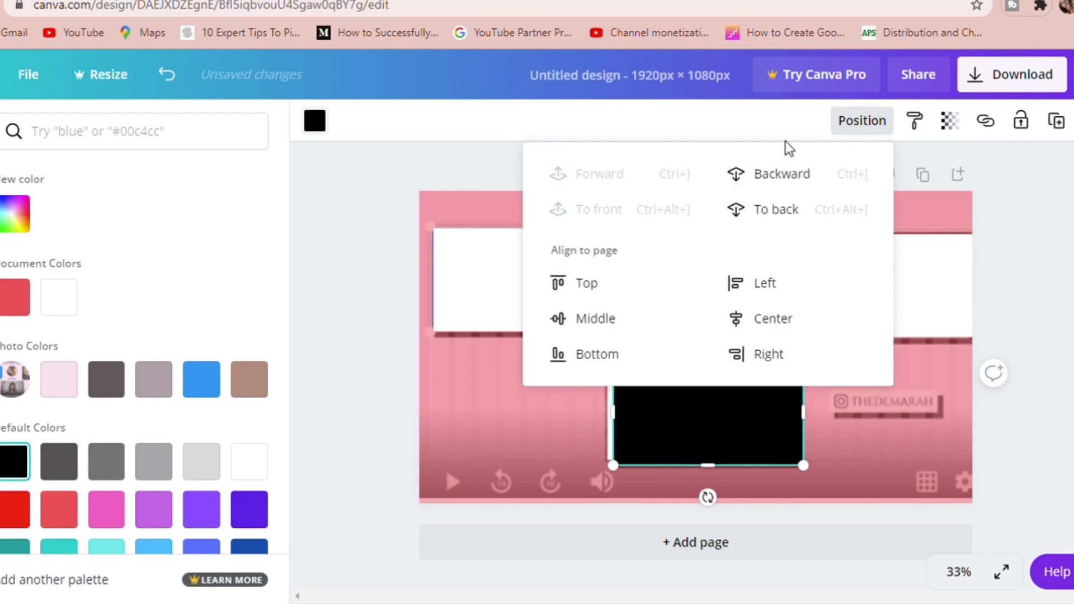
{"action": "left_click", "coordinate": [770, 183]}
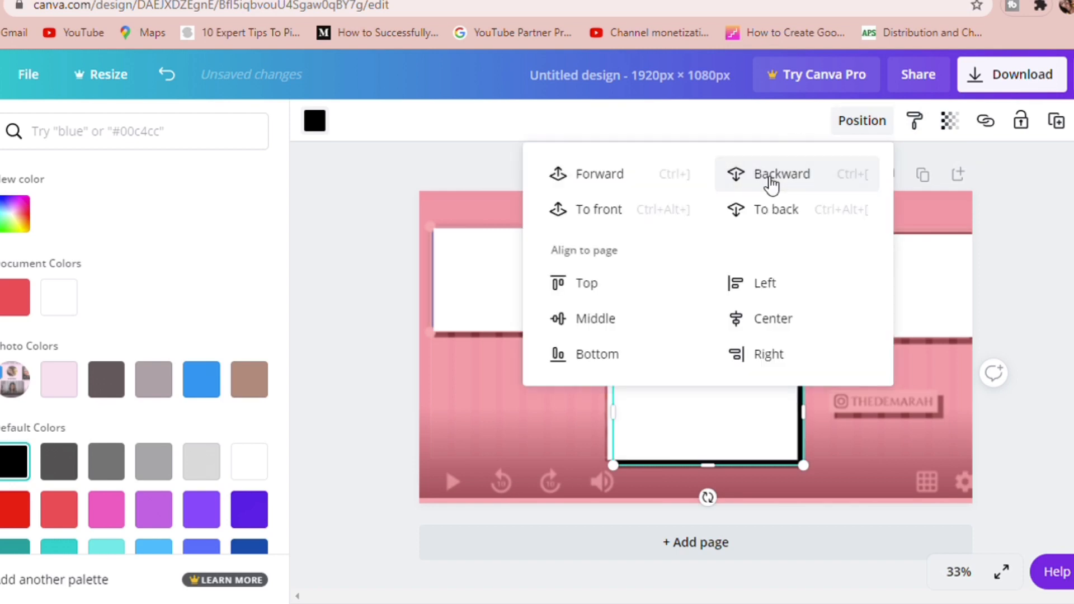
{"action": "left_click", "coordinate": [380, 354]}
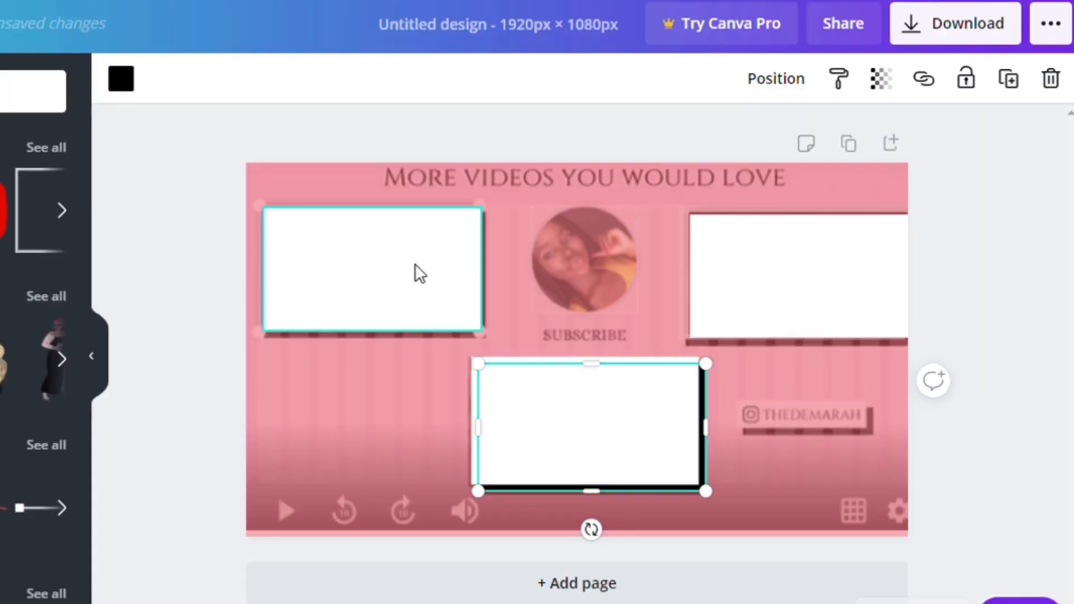
Create a shadow for the upper-left rectangle from a black duplicate sent one layer backward
{"action": "left_click", "coordinate": [420, 274]}
{"action": "left_click", "coordinate": [778, 83]}
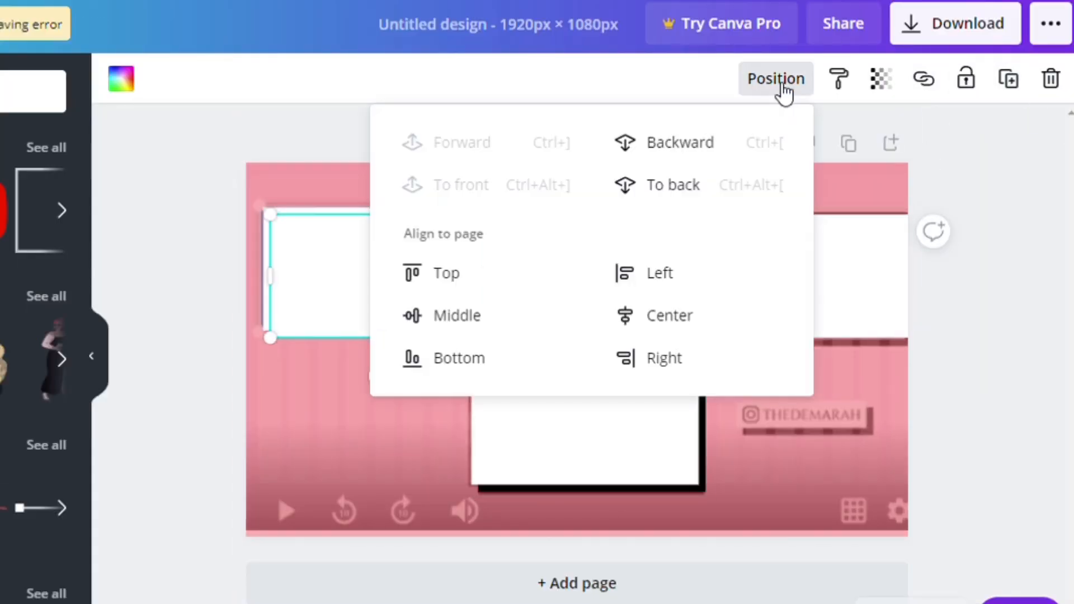
{"action": "left_click", "coordinate": [642, 150]}
{"action": "left_click", "coordinate": [134, 90]}
{"action": "left_click", "coordinate": [2, 190]}
Create a shadow for the upper-right rectangle from a black duplicate sent backward and shifted to stick out at its lower-left edges
{"action": "left_click", "coordinate": [800, 274]}
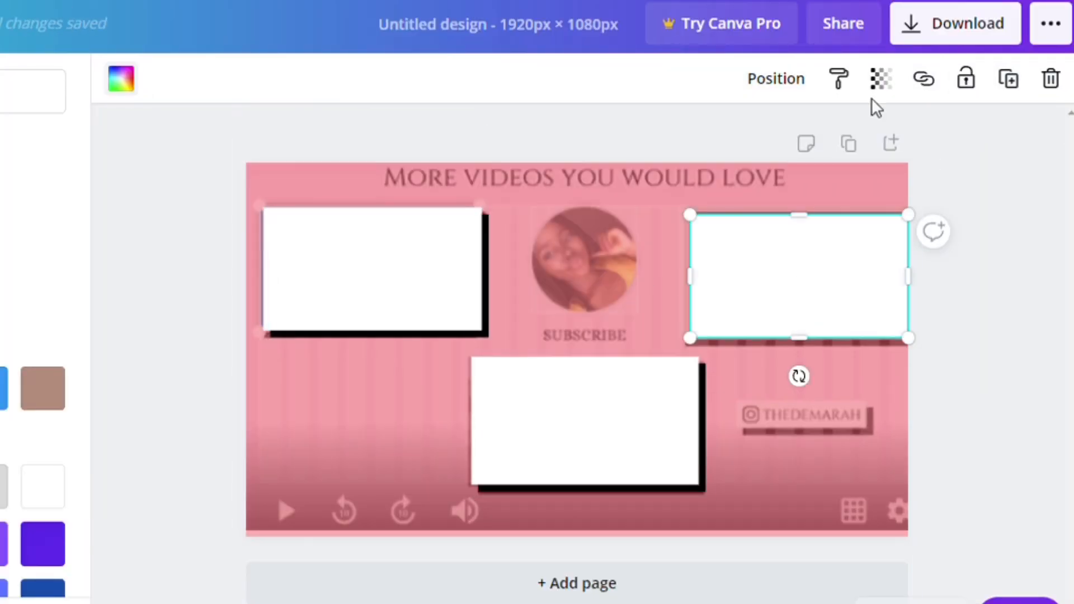
{"action": "left_click", "coordinate": [1014, 90]}
{"action": "left_click", "coordinate": [775, 78]}
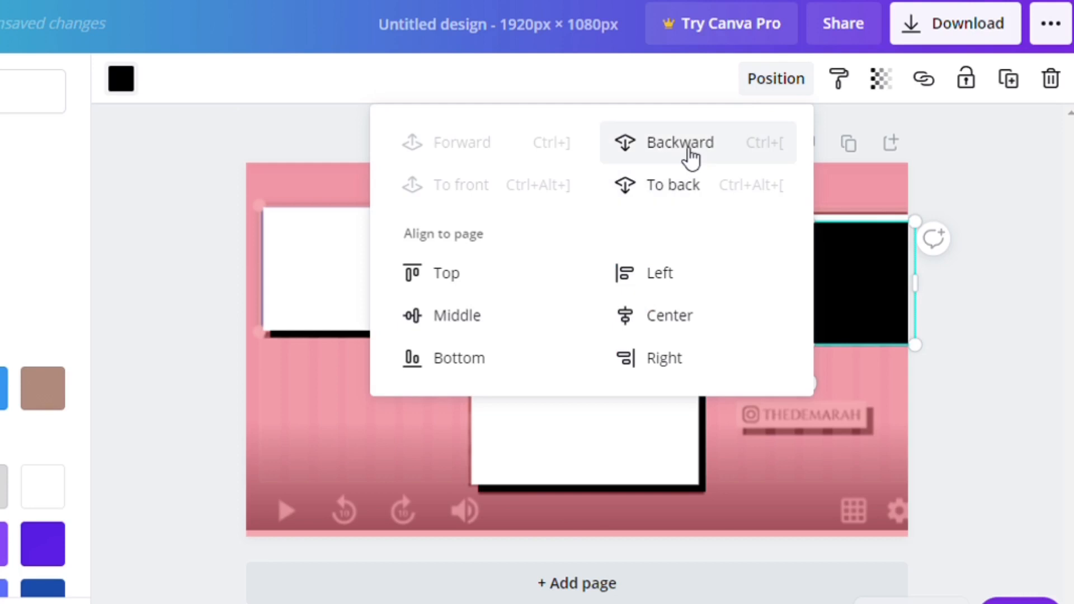
{"action": "left_click", "coordinate": [688, 159]}
{"action": "left_click", "coordinate": [698, 325]}
{"action": "left_click_drag", "start_coordinate": [697, 297], "coordinate": [690, 297]}
{"action": "left_click", "coordinate": [1016, 197]}
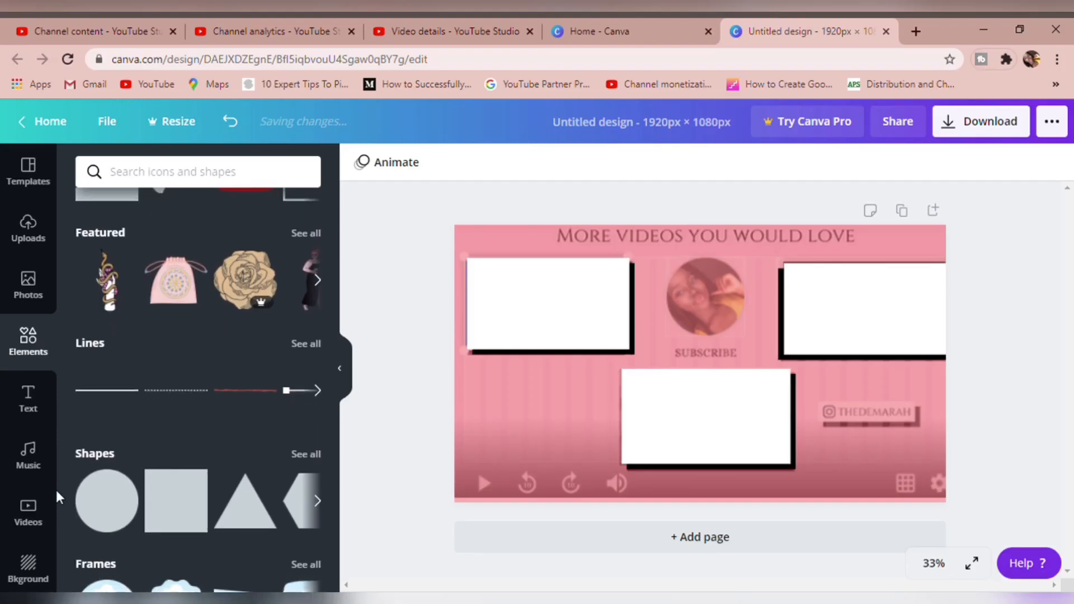
Add a circle shape to the page and color it white
{"action": "left_click", "coordinate": [106, 501]}
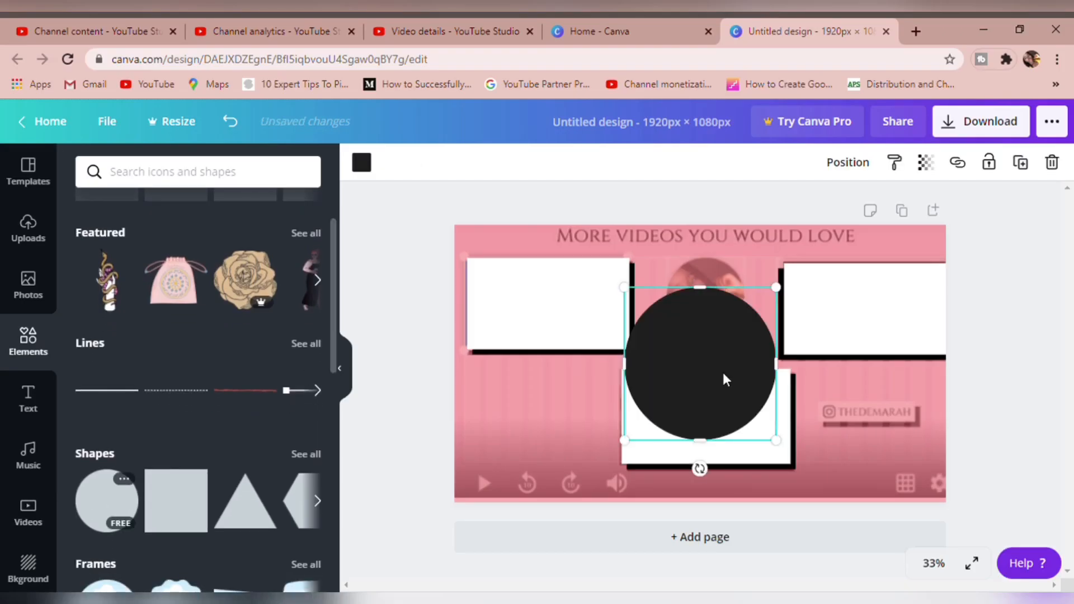
{"action": "left_click", "coordinate": [365, 167]}
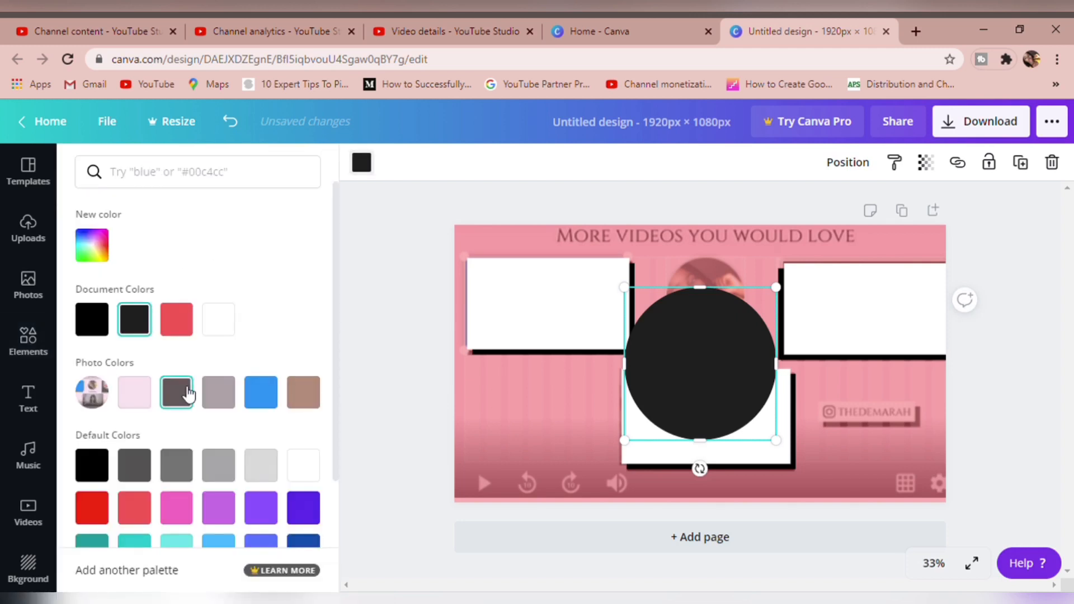
{"action": "left_click", "coordinate": [304, 465]}
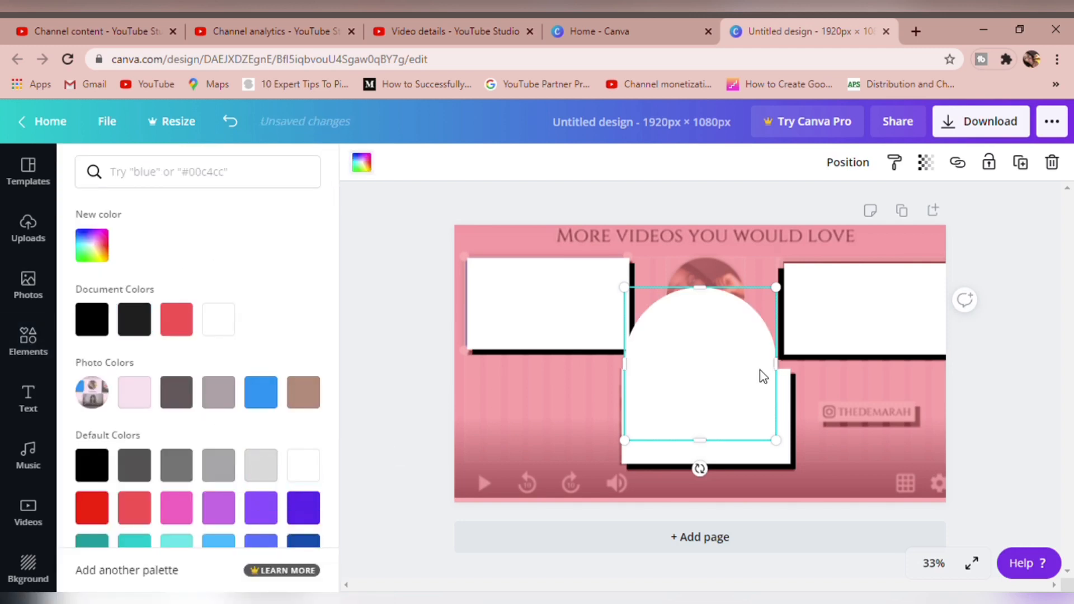
Shrink the white circle and place it over the profile photo above the SUBSCRIBE label
{"action": "left_click_drag", "start_coordinate": [787, 452], "coordinate": [715, 390]}
{"action": "left_click_drag", "start_coordinate": [666, 336], "coordinate": [709, 303]}
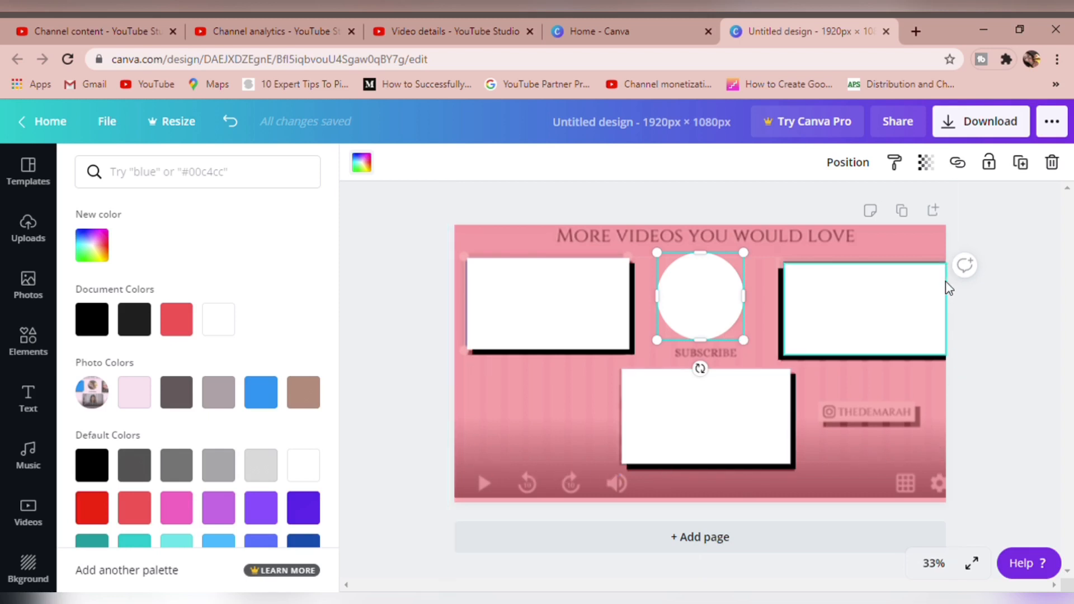
{"action": "left_click", "coordinate": [413, 267]}
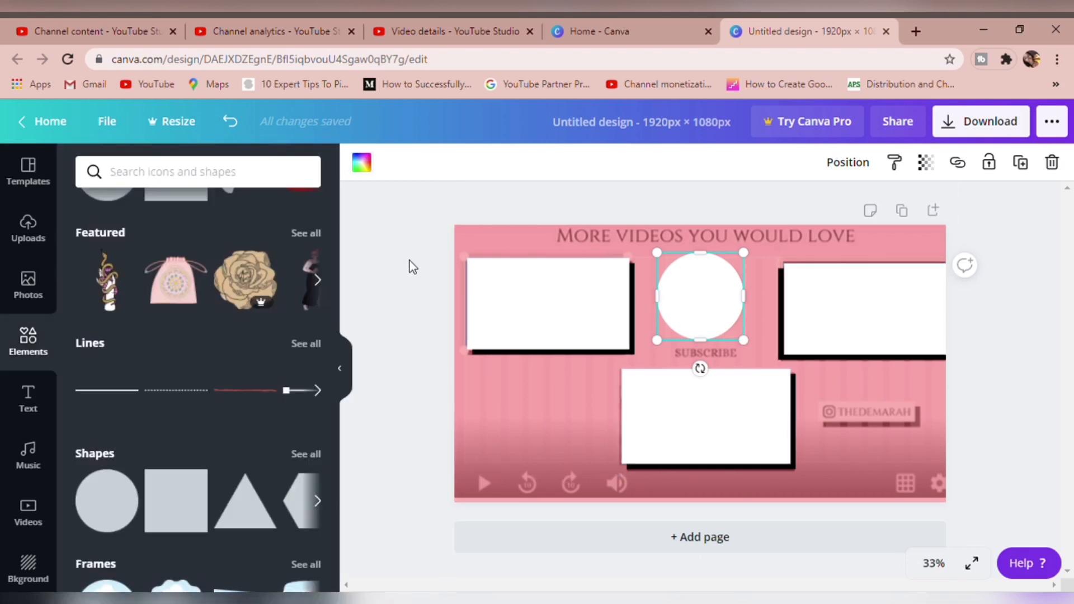
Add a heading that reads "CHECK OUT MORE OF MY VIDEOS"
{"action": "left_click", "coordinate": [29, 411]}
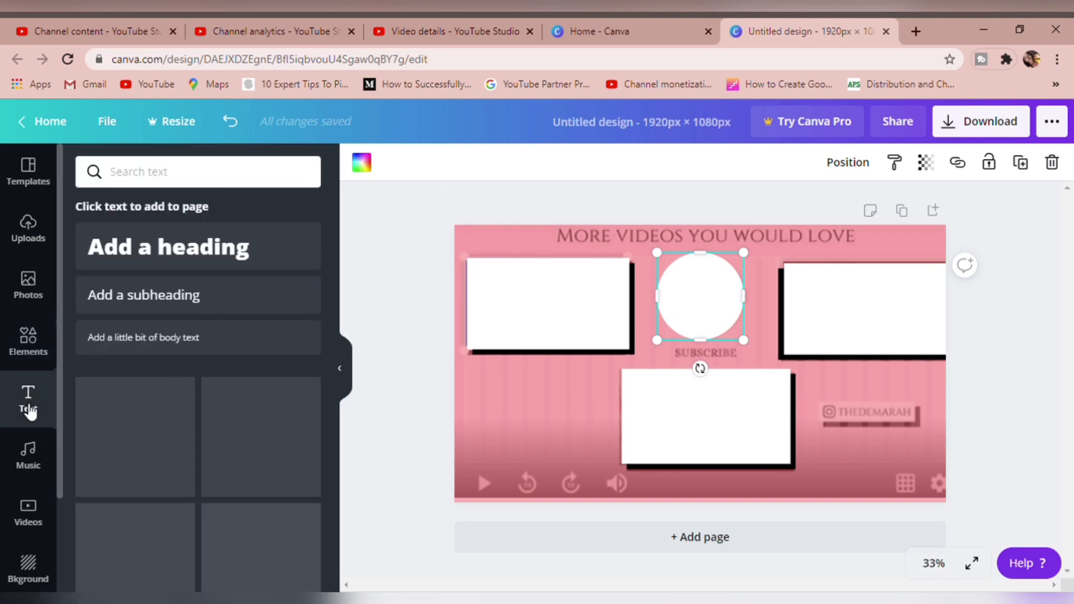
{"action": "left_click", "coordinate": [166, 248]}
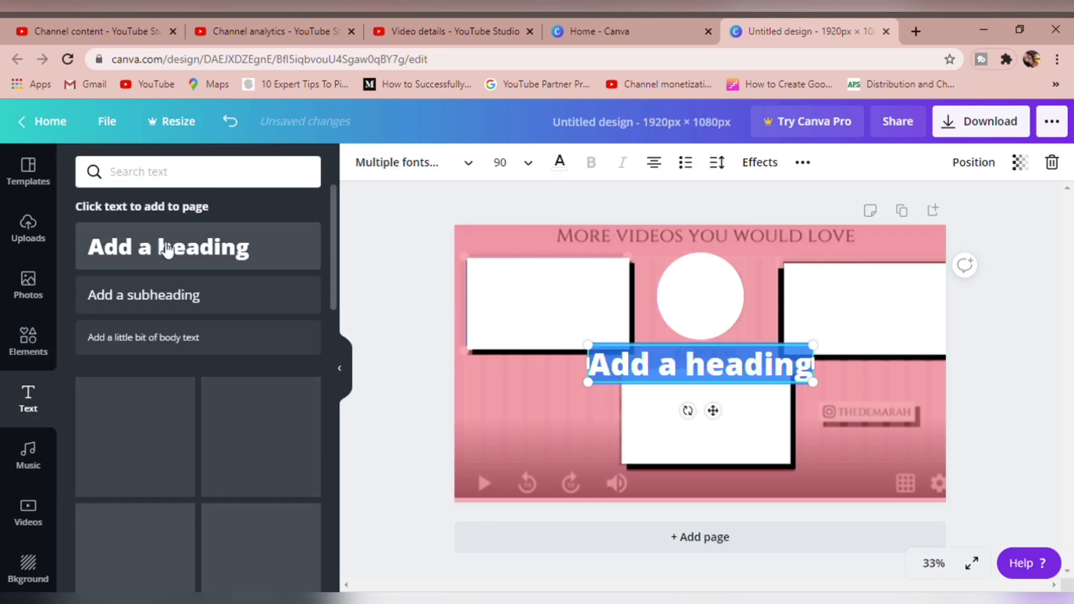
{"action": "double_click", "coordinate": [743, 375]}
{"action": "key", "text": "BackSpace"}
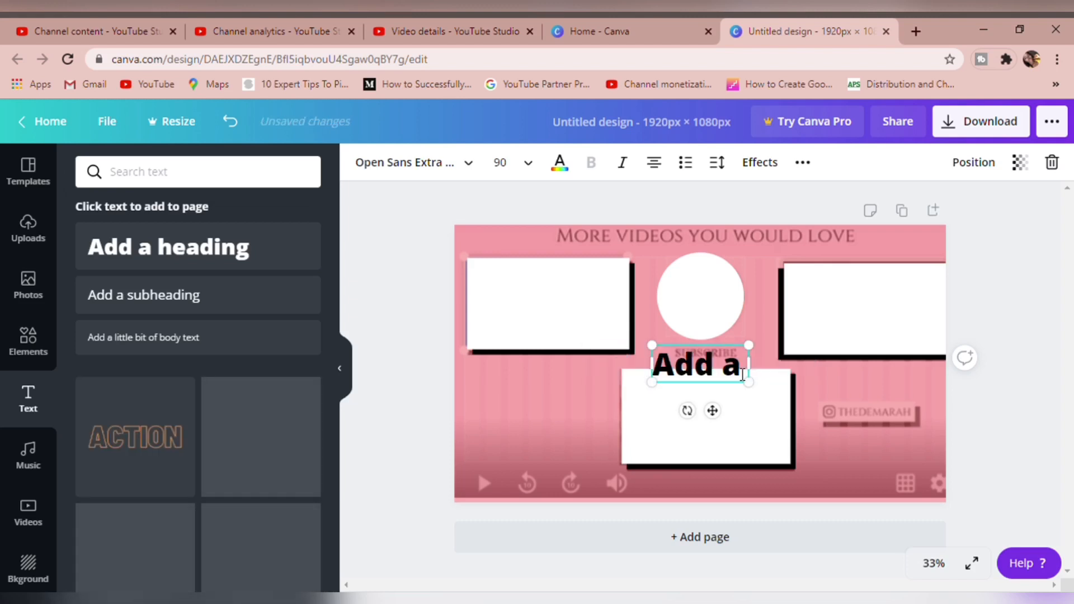
{"action": "key", "text": "BackSpace"}
{"action": "key", "text": "BackSpace"}
{"action": "key", "text": "BackSpace"}
{"action": "key", "text": "BackSpace"}
{"action": "key", "text": "BackSpace"}
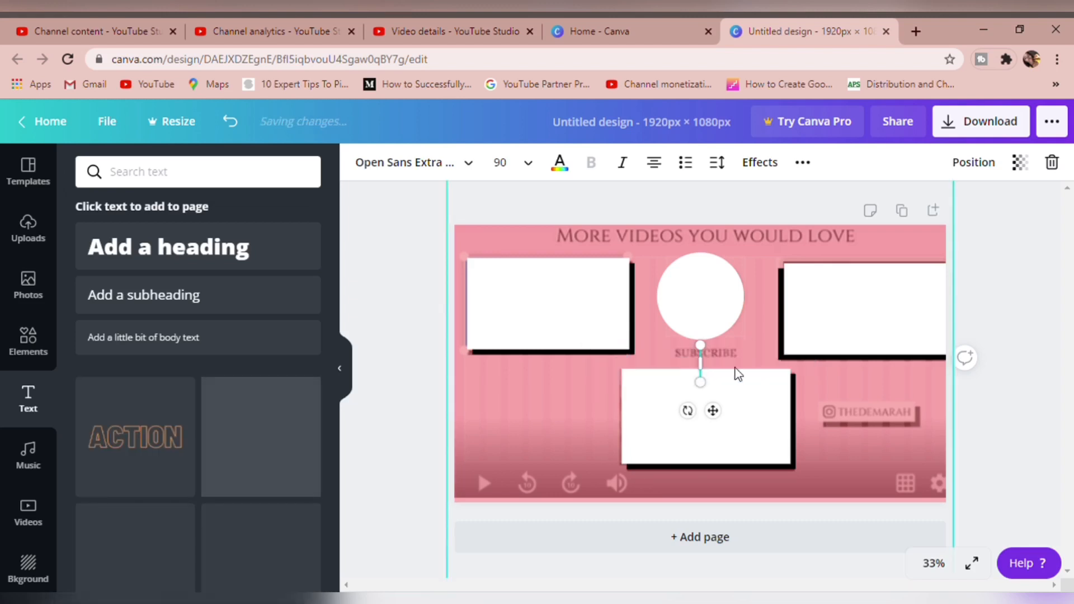
{"action": "type", "text": "CHECK OUT"}
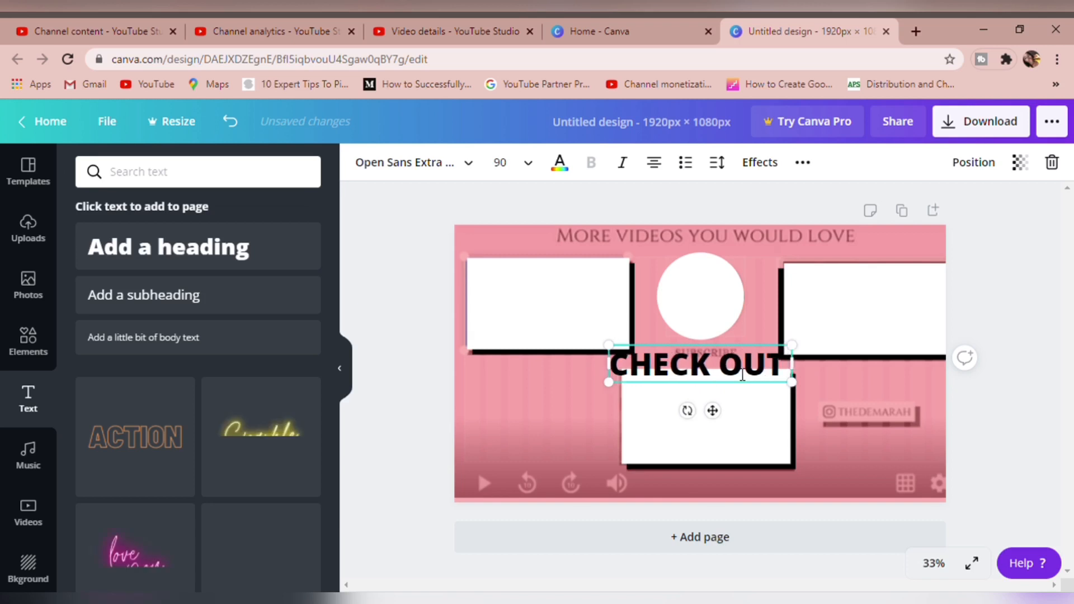
{"action": "type", "text": " MORE OF MY VIDEOS"}
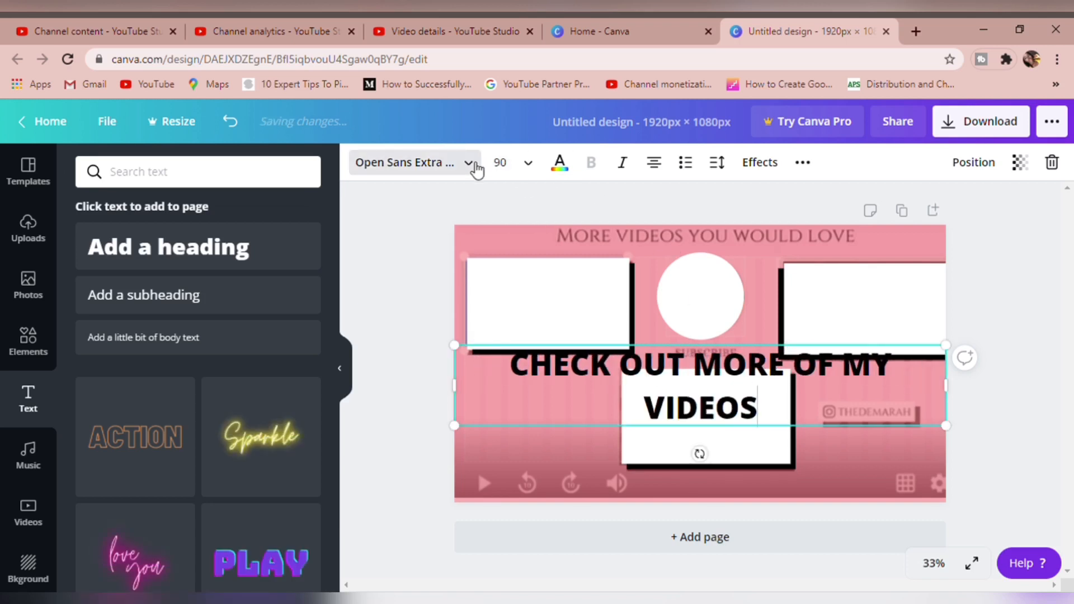
Set the heading's font to Bebas Neue Cyrillic and widen its letter spacing
{"action": "left_click", "coordinate": [468, 163]}
{"action": "left_click", "coordinate": [245, 179]}
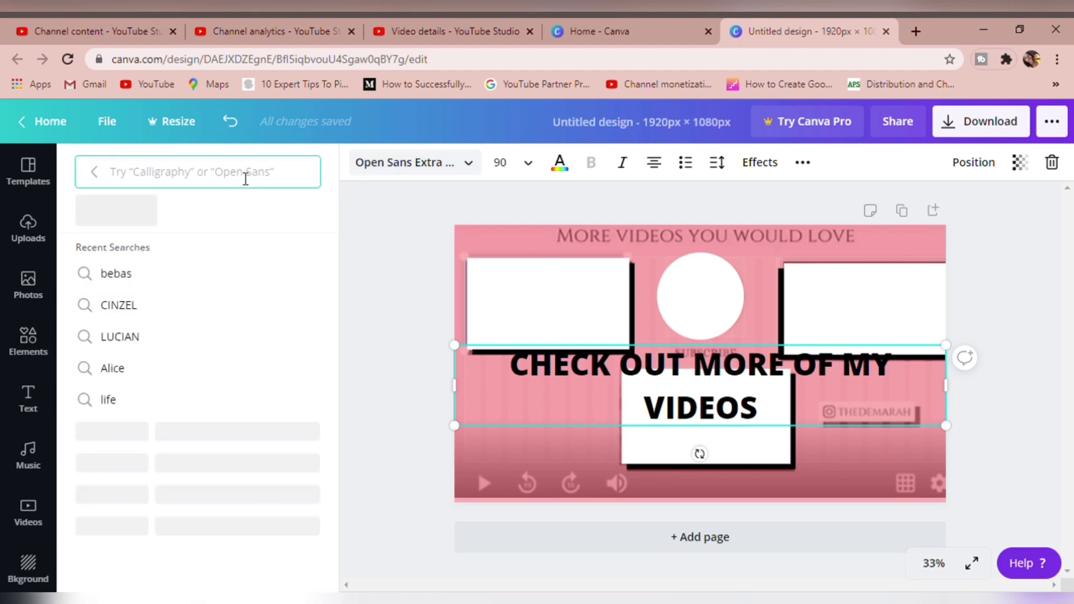
{"action": "left_click", "coordinate": [125, 283]}
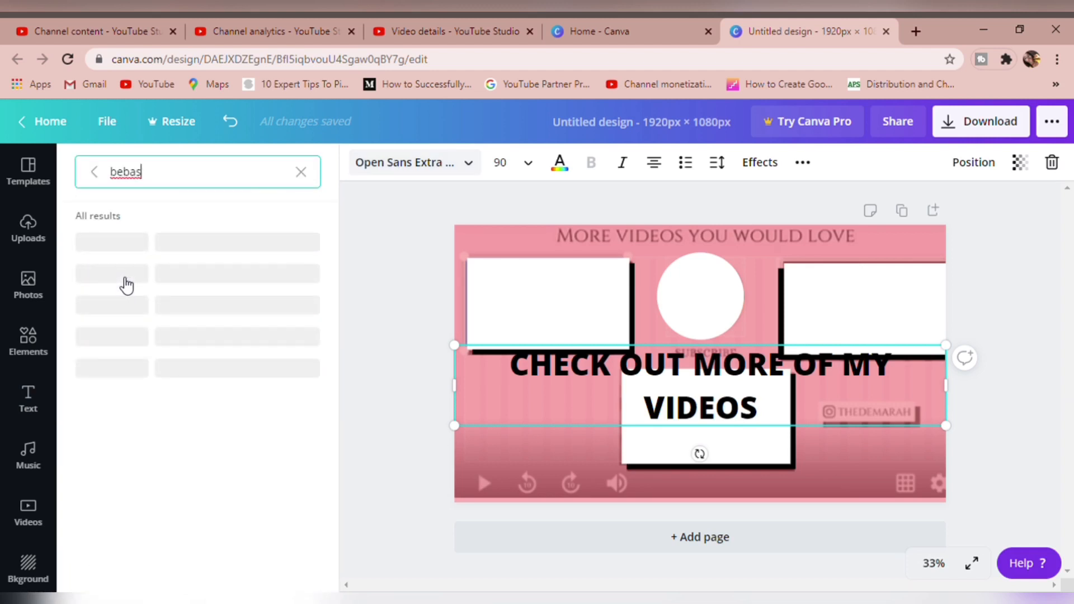
{"action": "left_click", "coordinate": [127, 280]}
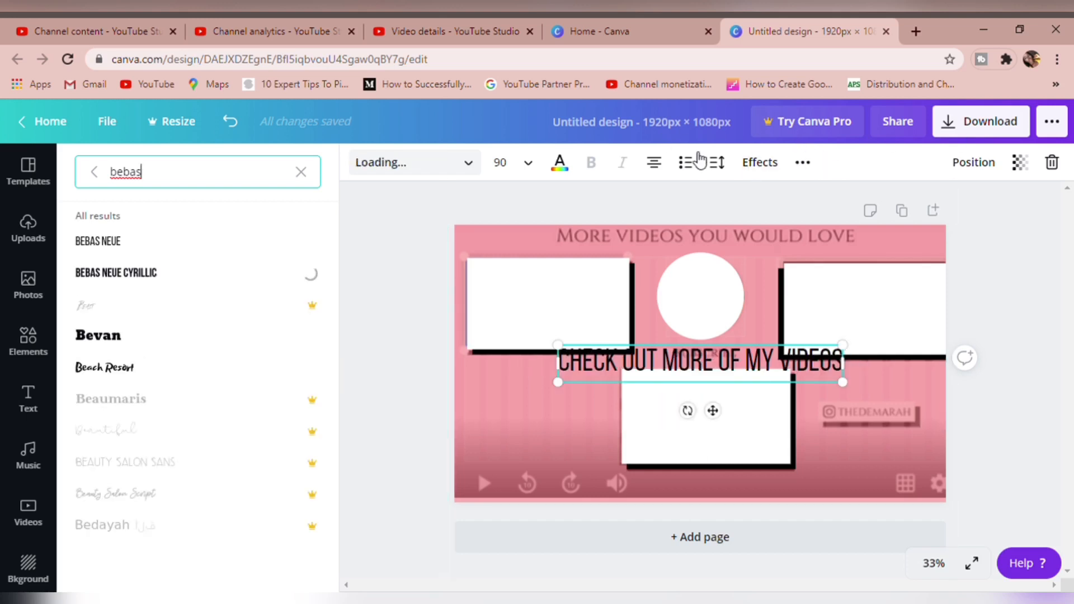
{"action": "left_click", "coordinate": [717, 162]}
{"action": "left_click_drag", "start_coordinate": [824, 218], "coordinate": [843, 219]}
Move the heading over the old title at the top of the page and set its font size to 72
{"action": "left_click_drag", "start_coordinate": [720, 419], "coordinate": [723, 296]}
{"action": "left_click", "coordinate": [500, 162]}
{"action": "scroll", "coordinate": [593, 392], "scroll_direction": "down", "scroll_amount": 5}
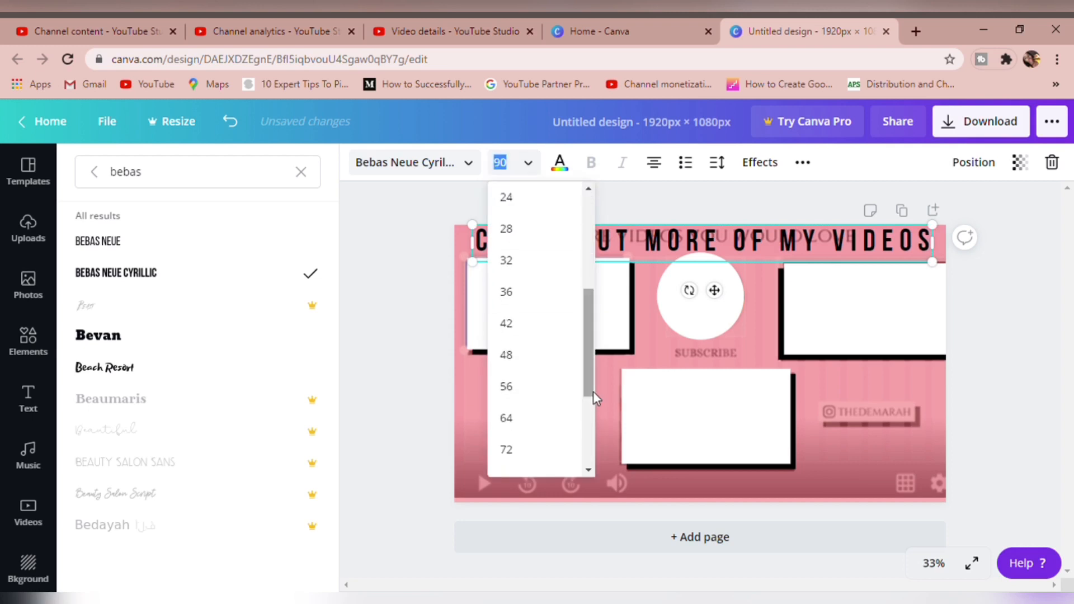
{"action": "left_click", "coordinate": [509, 447]}
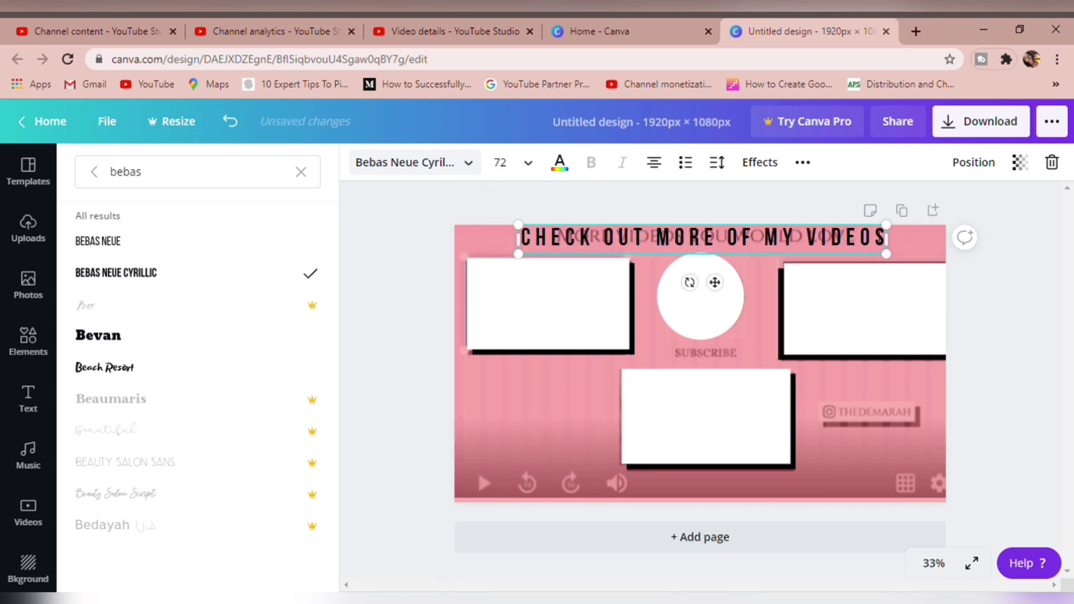
Add a subheading that reads "SUBSCRIBE"
{"action": "left_click", "coordinate": [397, 200]}
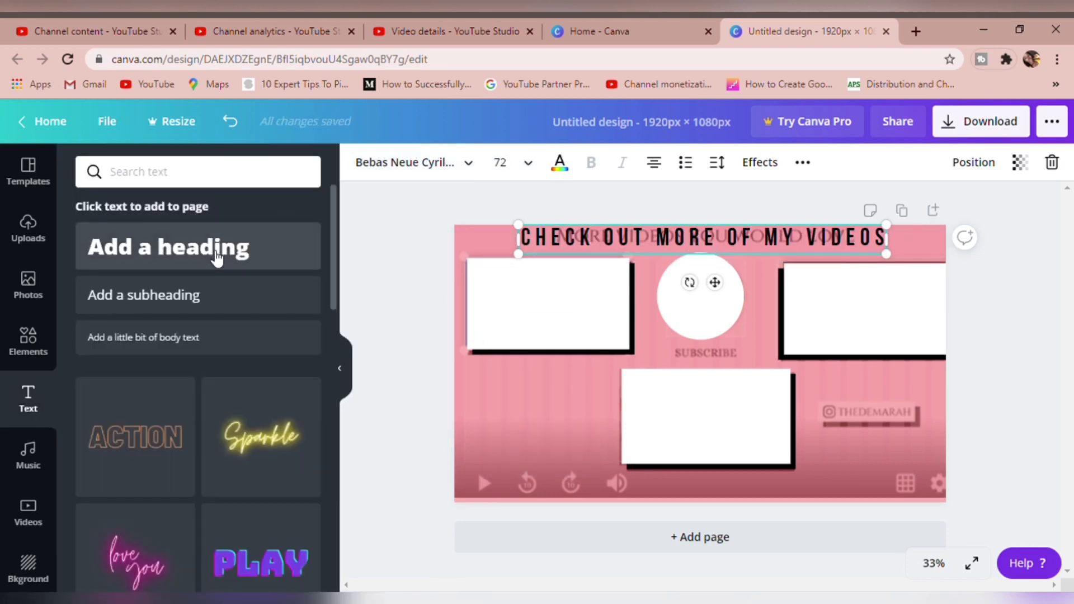
{"action": "left_click", "coordinate": [196, 297]}
{"action": "type", "text": "SUBSCRIBE"}
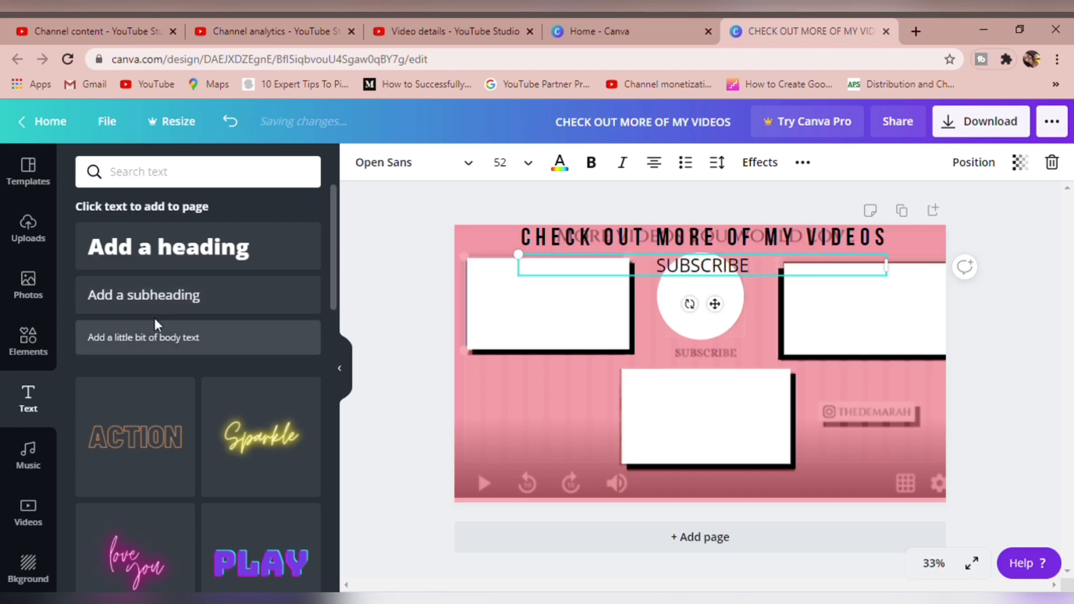
Change the font of the SUBSCRIBE subheading to Yellowtail
{"action": "left_click", "coordinate": [391, 163]}
{"action": "type", "text": "bebas"}
{"action": "left_click_drag", "start_coordinate": [209, 175], "coordinate": [99, 166]}
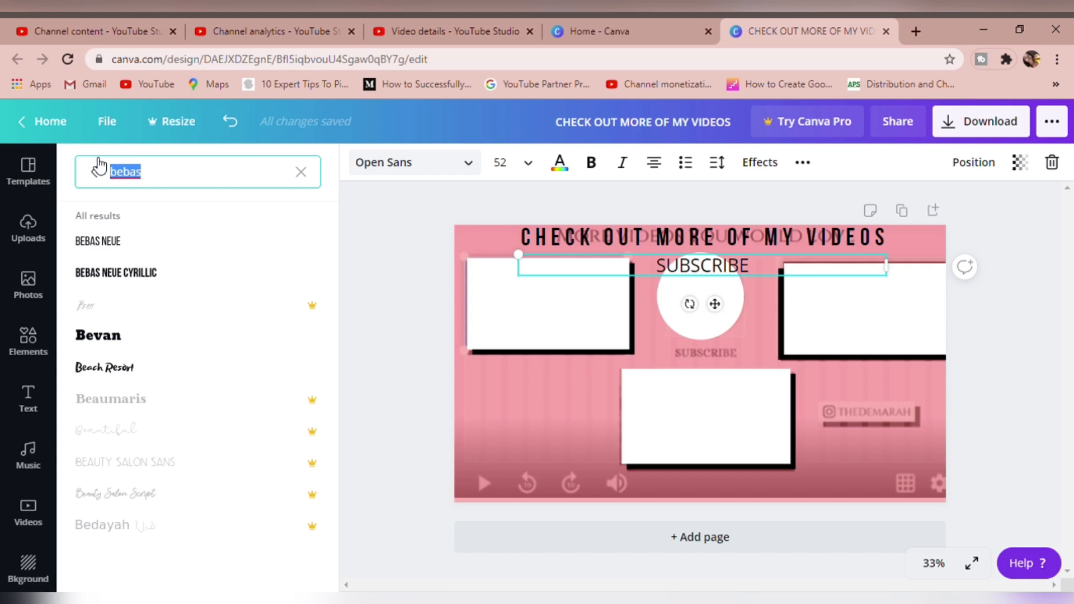
{"action": "type", "text": "LIFE"}
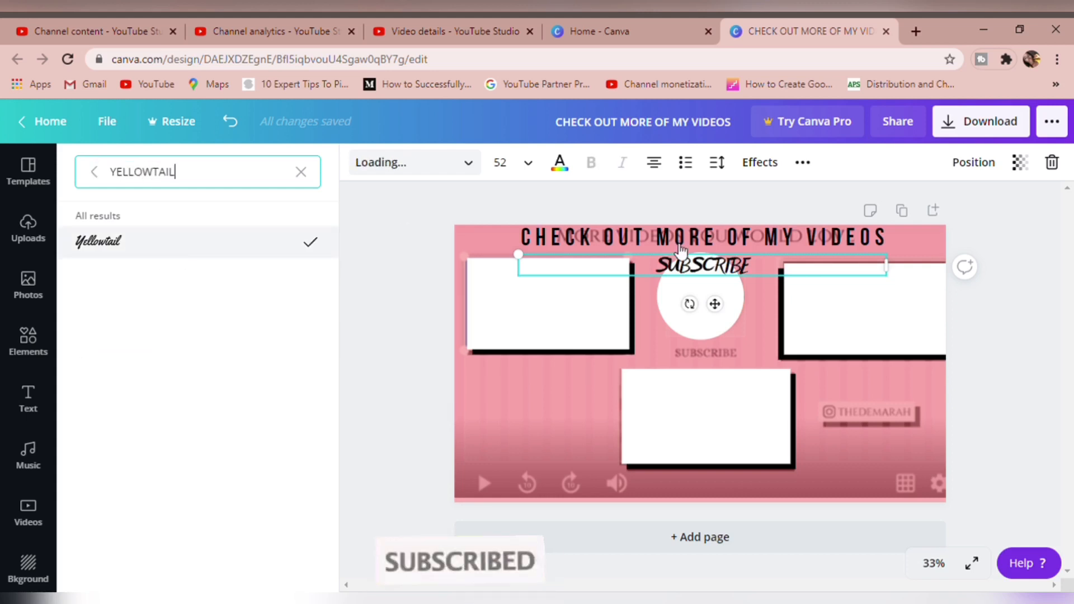
Place the SUBSCRIBE subheading just below the white circle over the old label and set its font size to 42
{"action": "left_click_drag", "start_coordinate": [720, 308], "coordinate": [725, 403]}
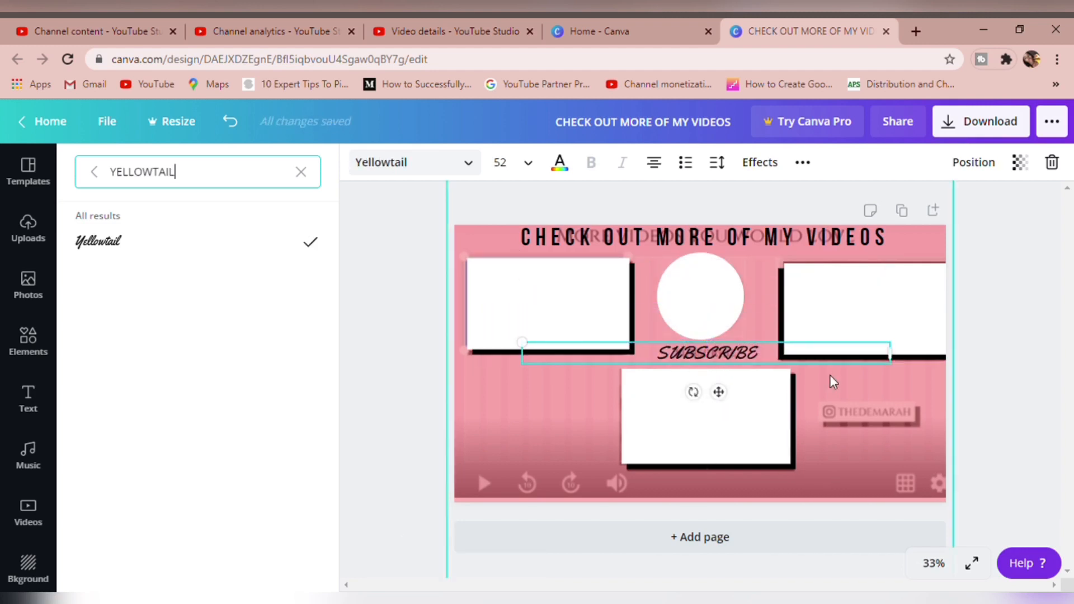
{"action": "left_click", "coordinate": [538, 164]}
{"action": "scroll", "coordinate": [541, 435], "scroll_direction": "down", "scroll_amount": 5}
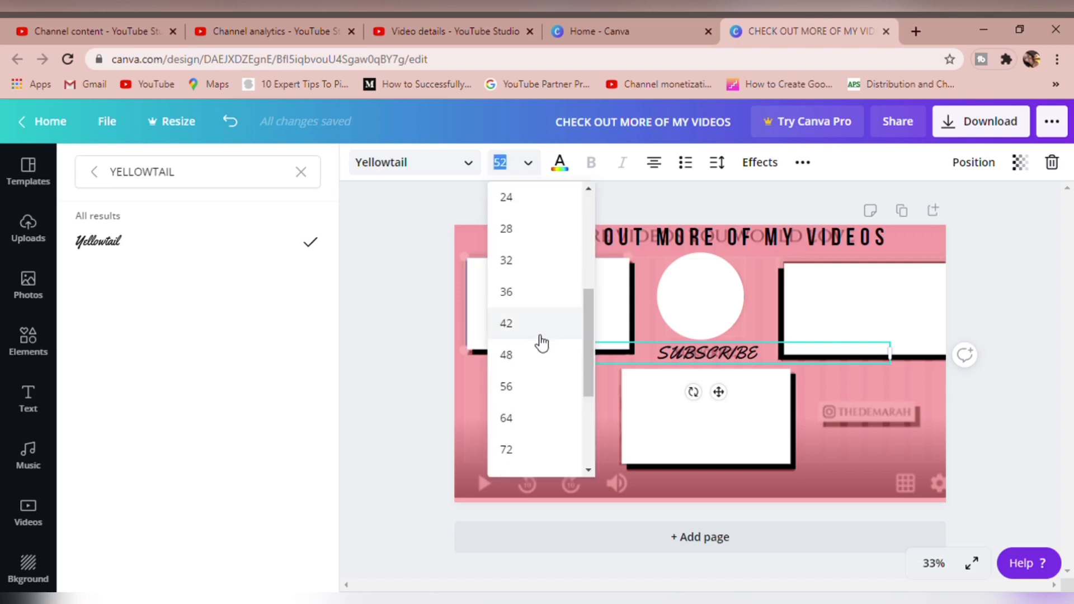
{"action": "left_click", "coordinate": [541, 340]}
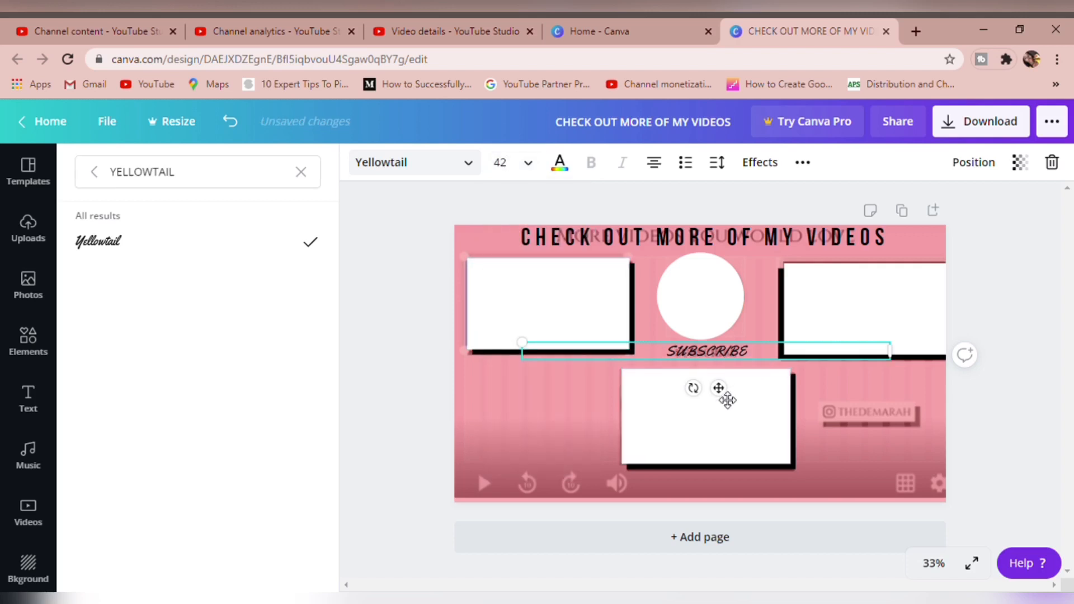
{"action": "left_click_drag", "start_coordinate": [726, 401], "coordinate": [724, 406]}
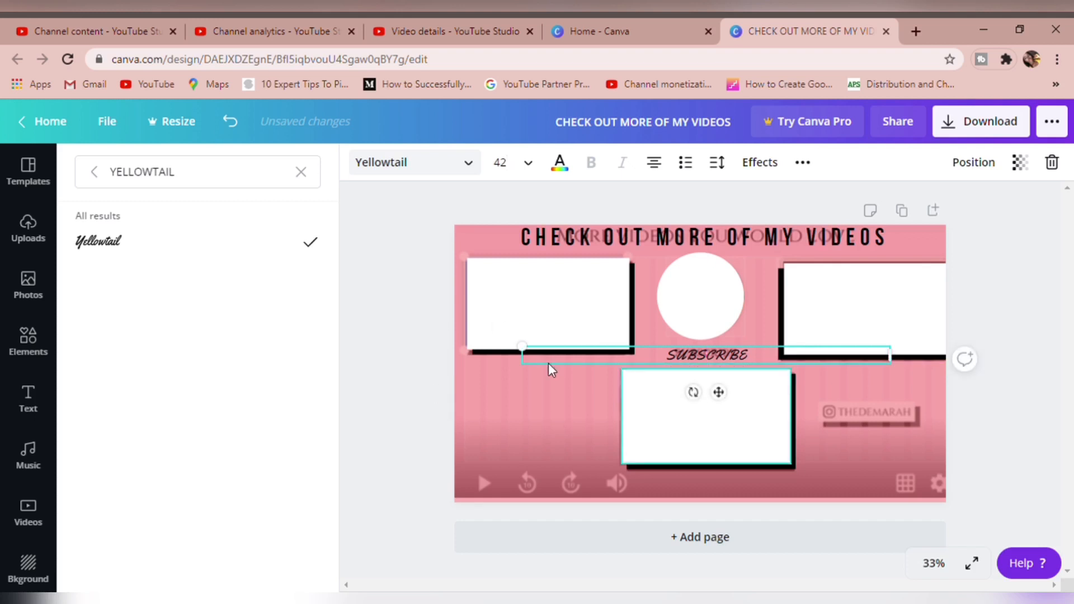
Search the elements for "arrow" and place a white curved arrow below the first video frame, beside the lower centre frame
{"action": "left_click", "coordinate": [28, 341]}
{"action": "left_click", "coordinate": [195, 177]}
{"action": "type", "text": "arrp"}
{"action": "type", "text": "ow"}
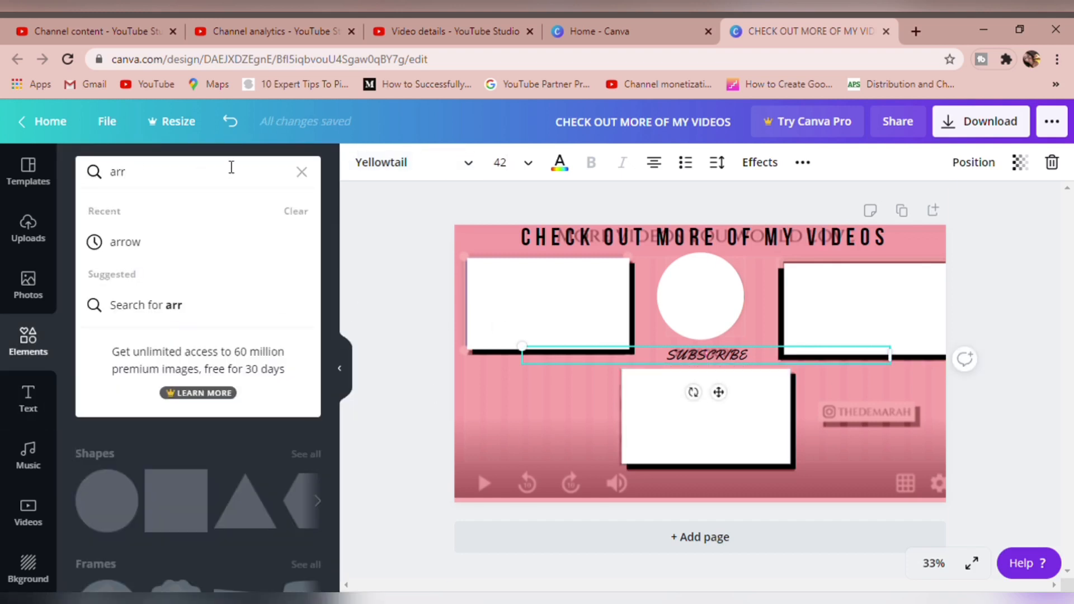
{"action": "left_click", "coordinate": [218, 246]}
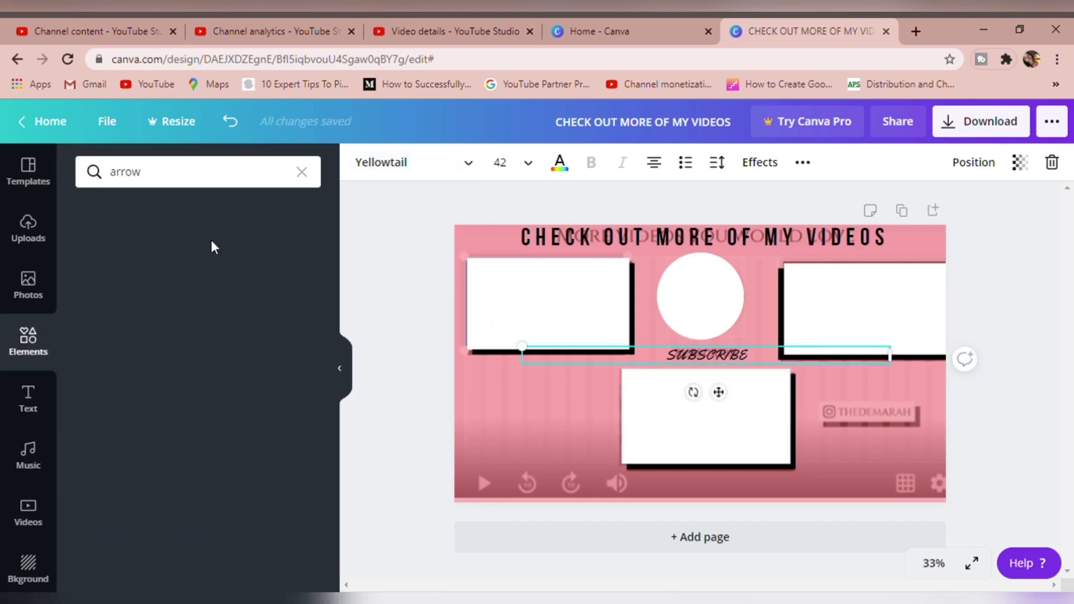
{"action": "left_click_drag", "start_coordinate": [334, 218], "coordinate": [330, 399]}
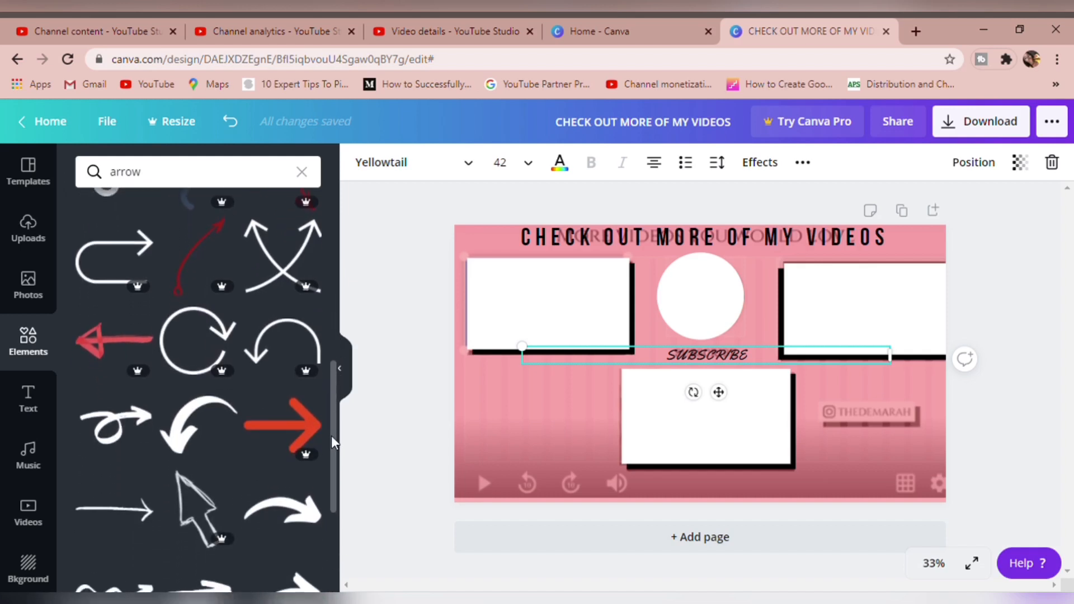
{"action": "left_click_drag", "start_coordinate": [332, 475], "coordinate": [331, 296]}
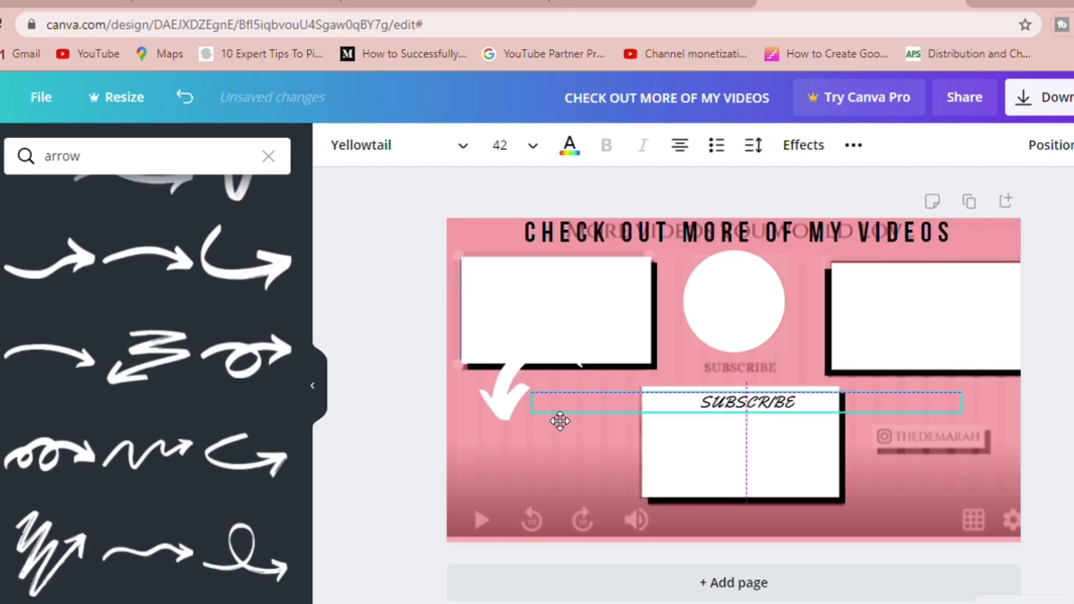
{"action": "left_click_drag", "start_coordinate": [560, 421], "coordinate": [542, 468]}
Flip the white curved arrow vertically so it points up at the video frame above it
{"action": "left_click", "coordinate": [440, 159]}
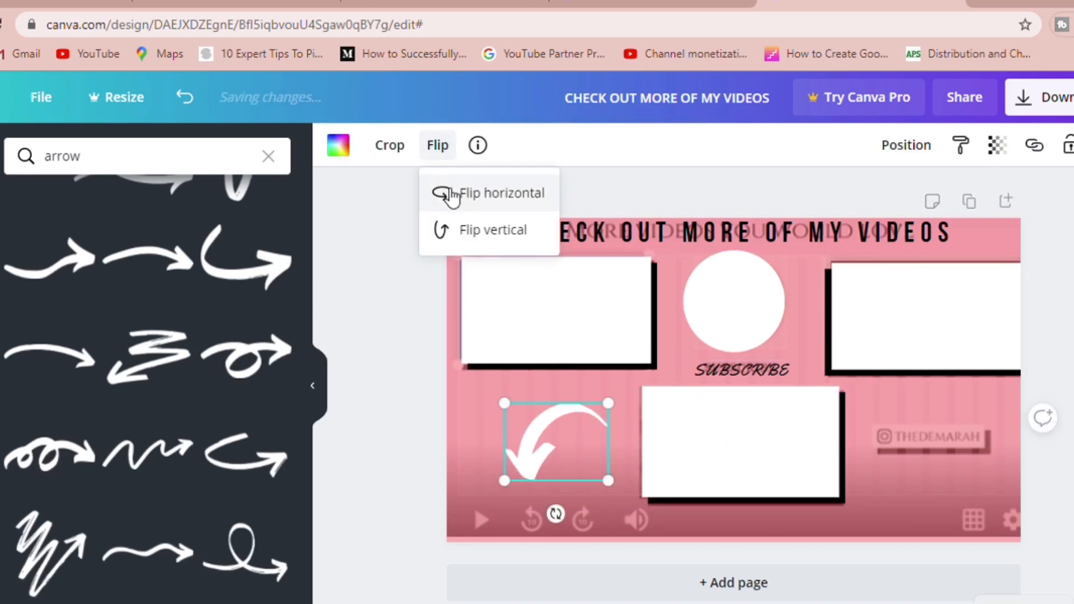
{"action": "left_click", "coordinate": [447, 192]}
{"action": "left_click", "coordinate": [452, 195]}
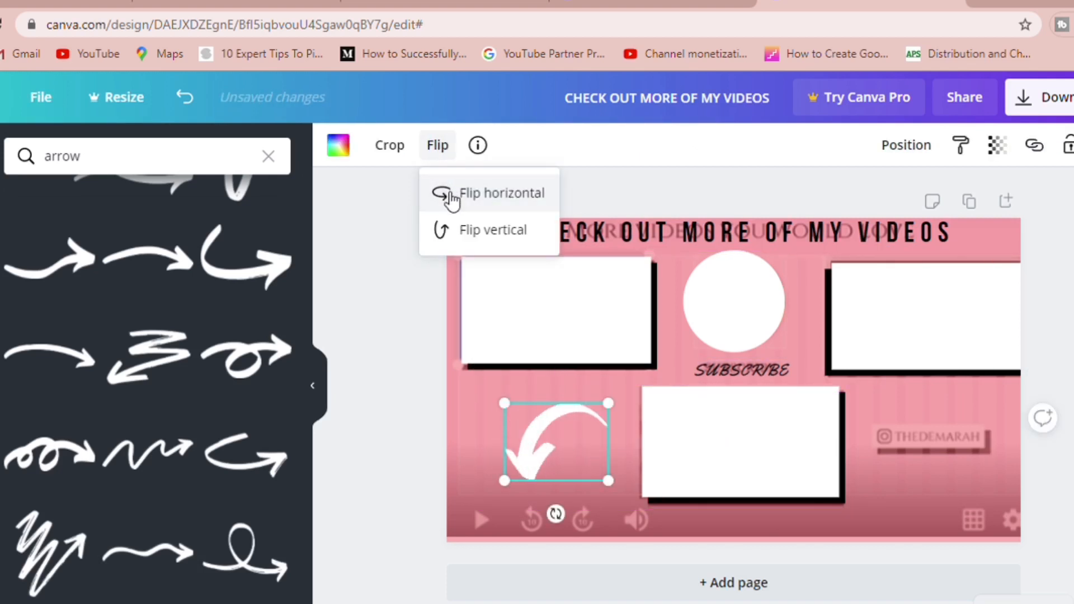
{"action": "left_click", "coordinate": [464, 232]}
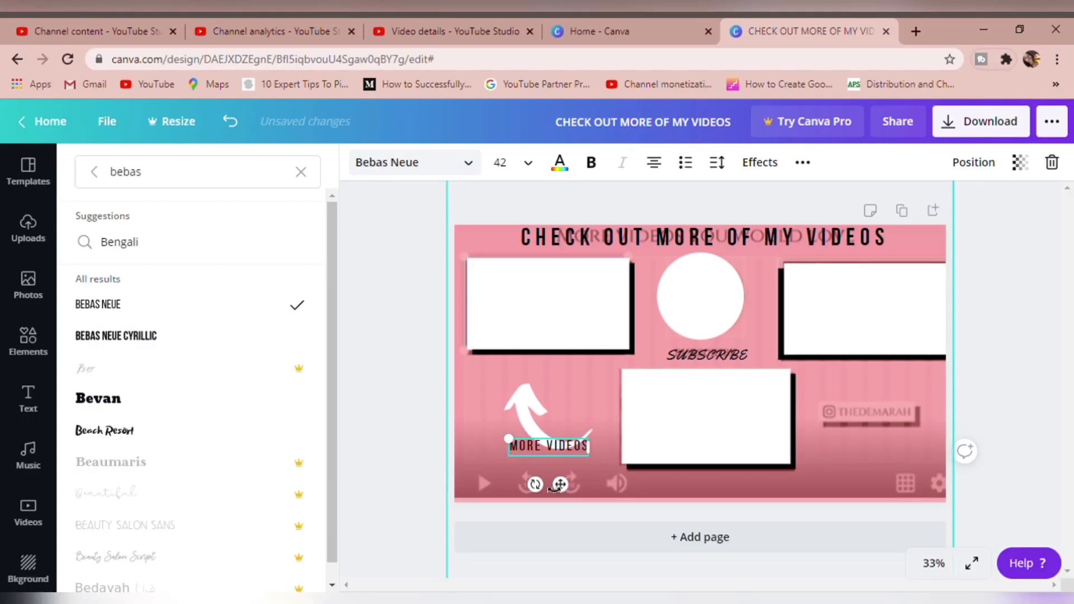
Place the MORE VIDEOS label beside the first arrow's tip, reduce it to font size 37.5, and position a copy beside the opposite arrow
{"action": "left_click_drag", "start_coordinate": [570, 492], "coordinate": [603, 422]}
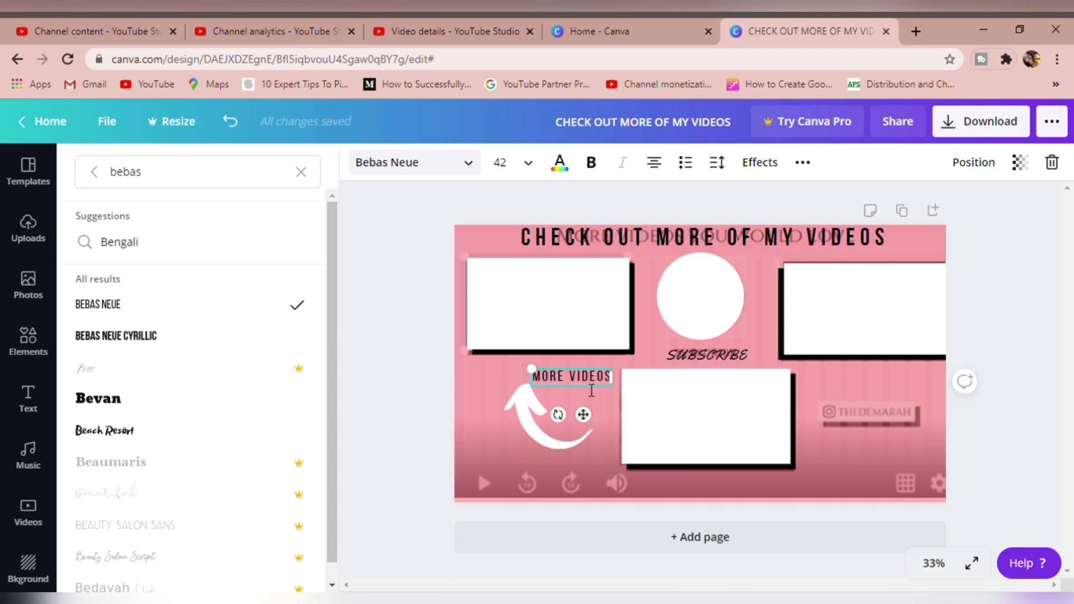
{"action": "left_click_drag", "start_coordinate": [535, 373], "coordinate": [538, 376]}
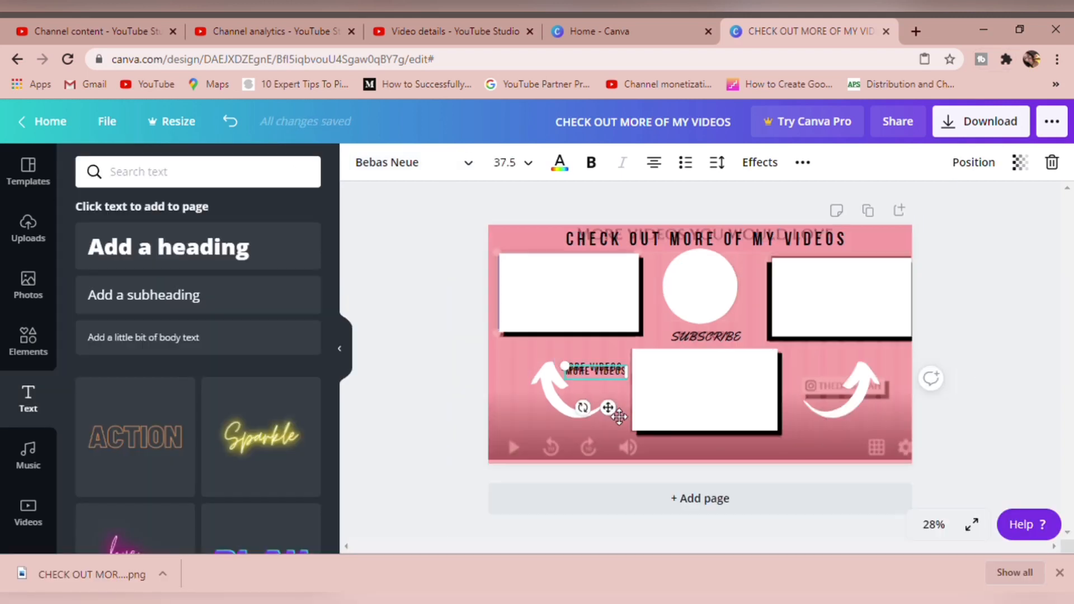
{"action": "left_click_drag", "start_coordinate": [619, 417], "coordinate": [846, 414]}
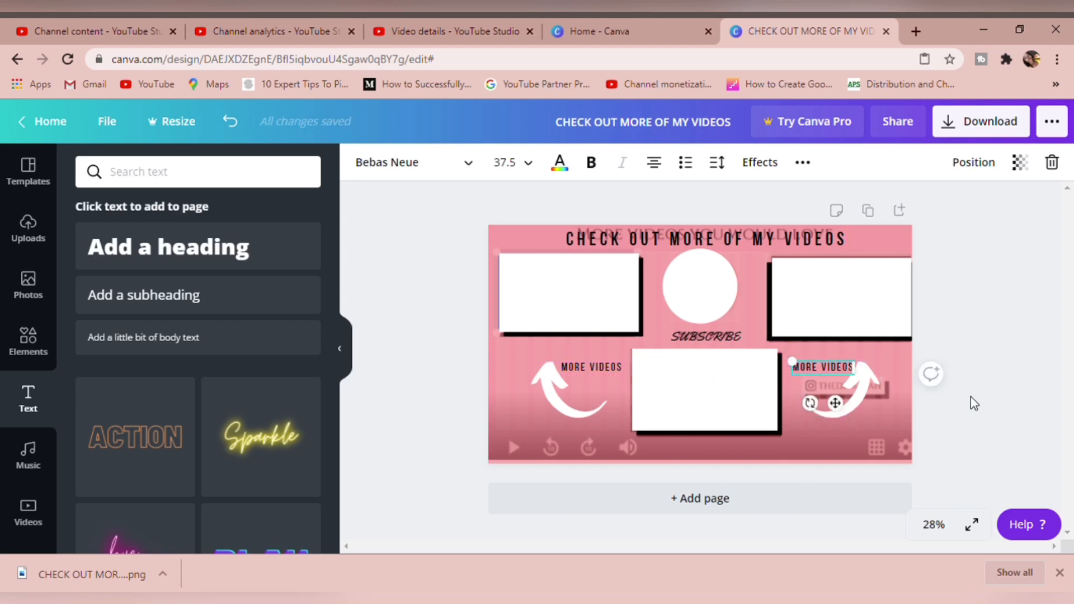
Set the red background shape's transparency to 100 so it hides the traced screenshot
{"action": "left_click", "coordinate": [819, 434]}
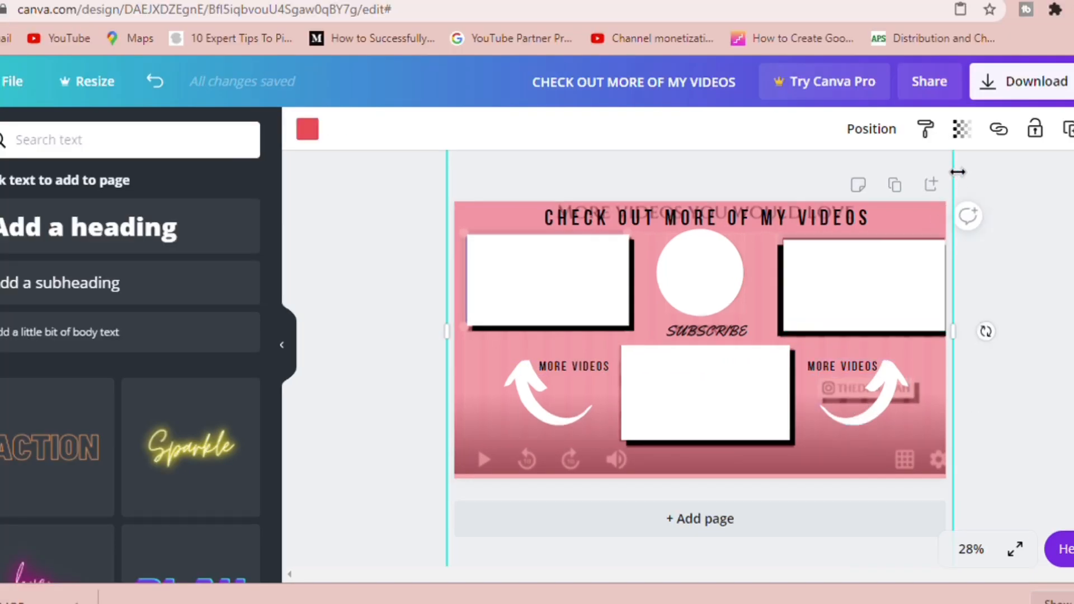
{"action": "left_click", "coordinate": [961, 129]}
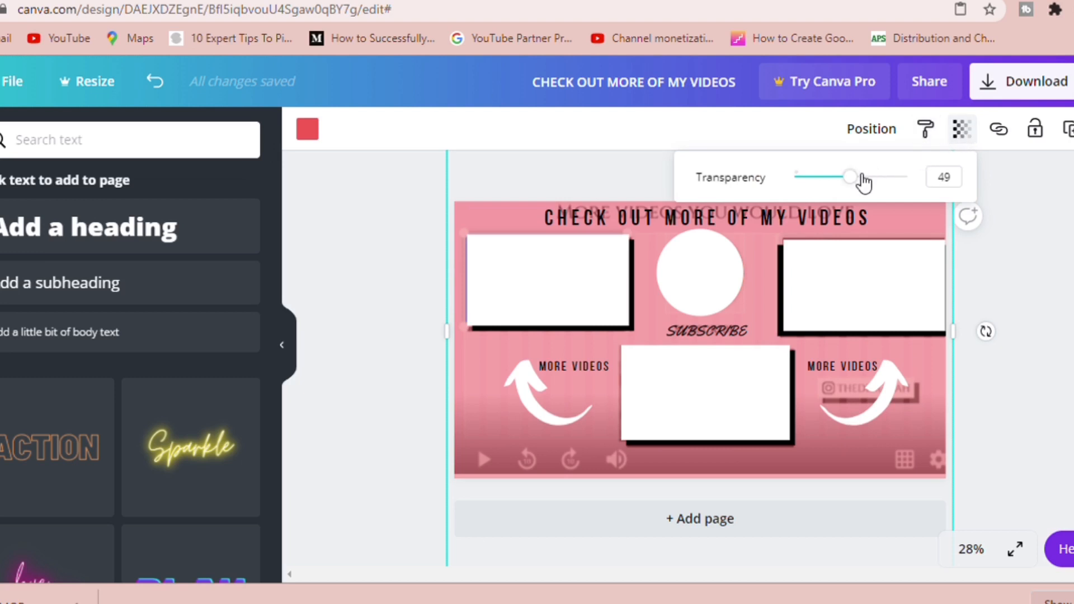
{"action": "left_click_drag", "start_coordinate": [857, 184], "coordinate": [934, 190]}
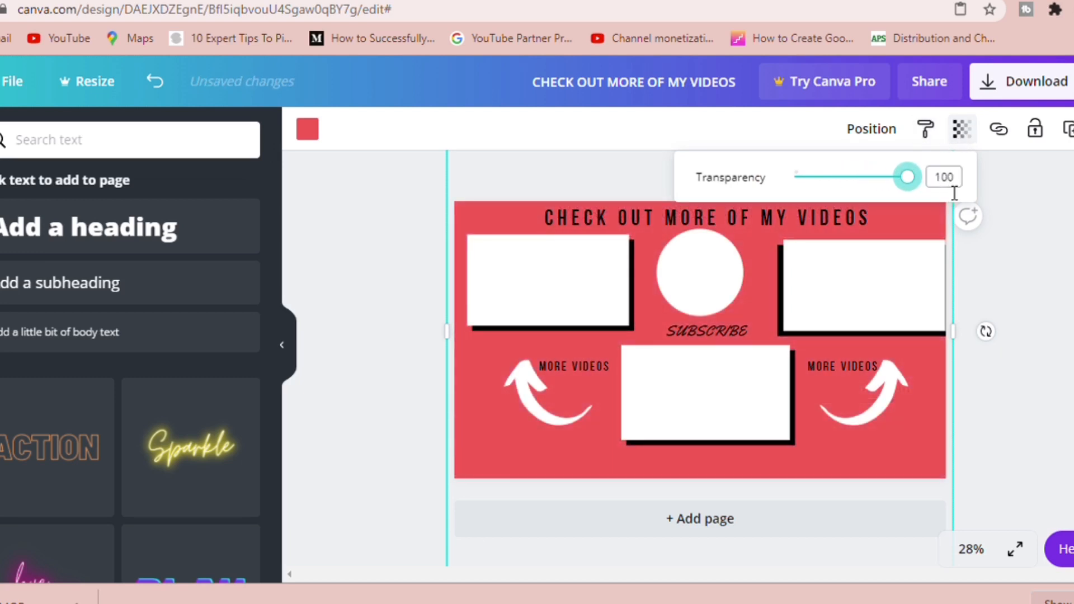
{"action": "left_click", "coordinate": [1052, 252]}
{"action": "left_click", "coordinate": [1054, 253]}
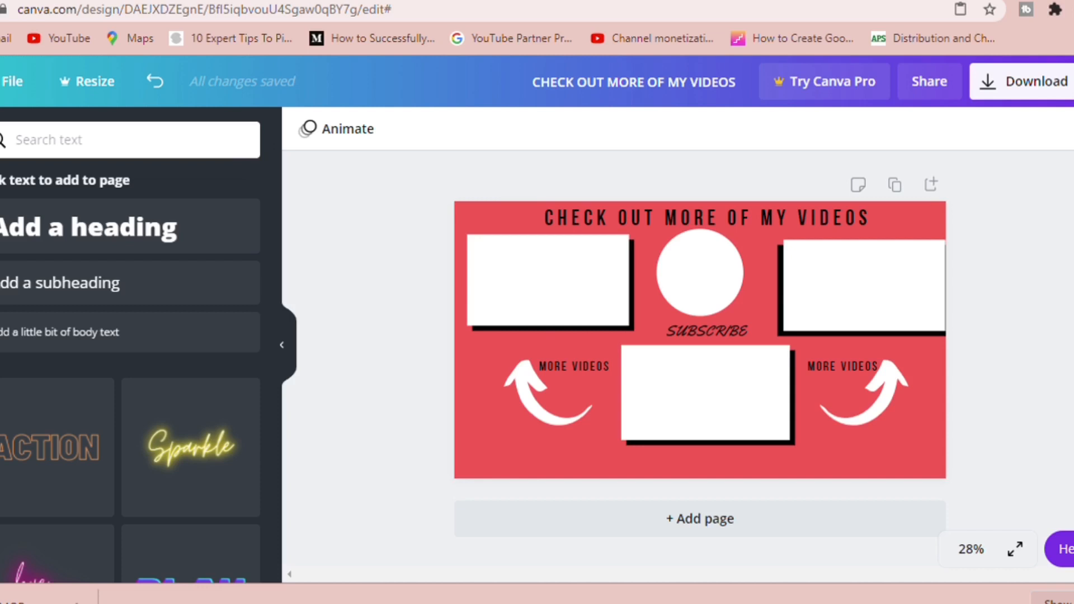
Download the end screen design as a PNG and dismiss the Canva Pro offer
{"action": "left_click", "coordinate": [1072, 82]}
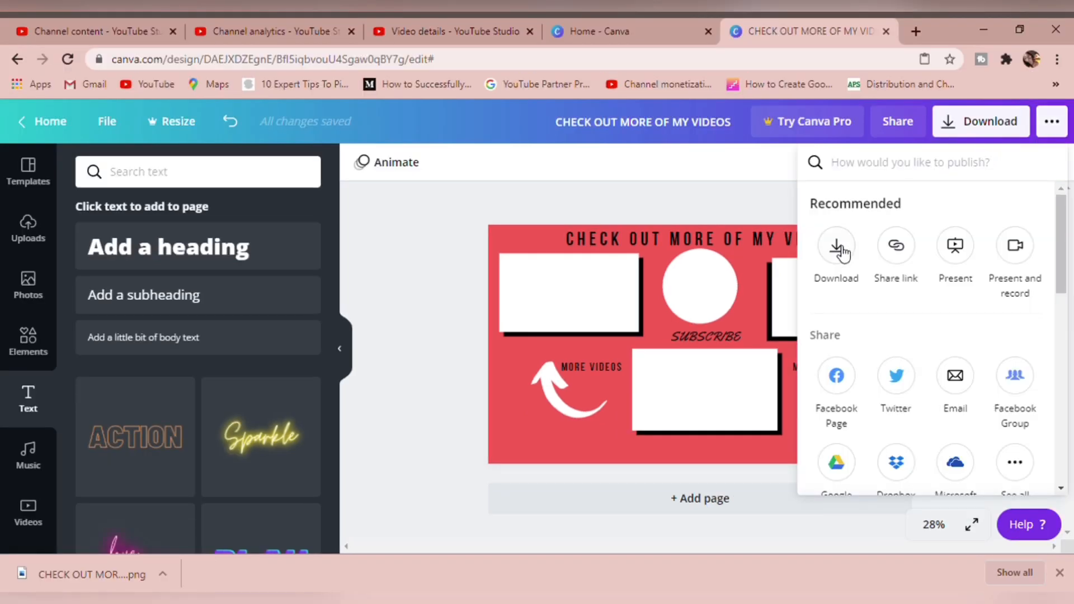
{"action": "left_click", "coordinate": [837, 246]}
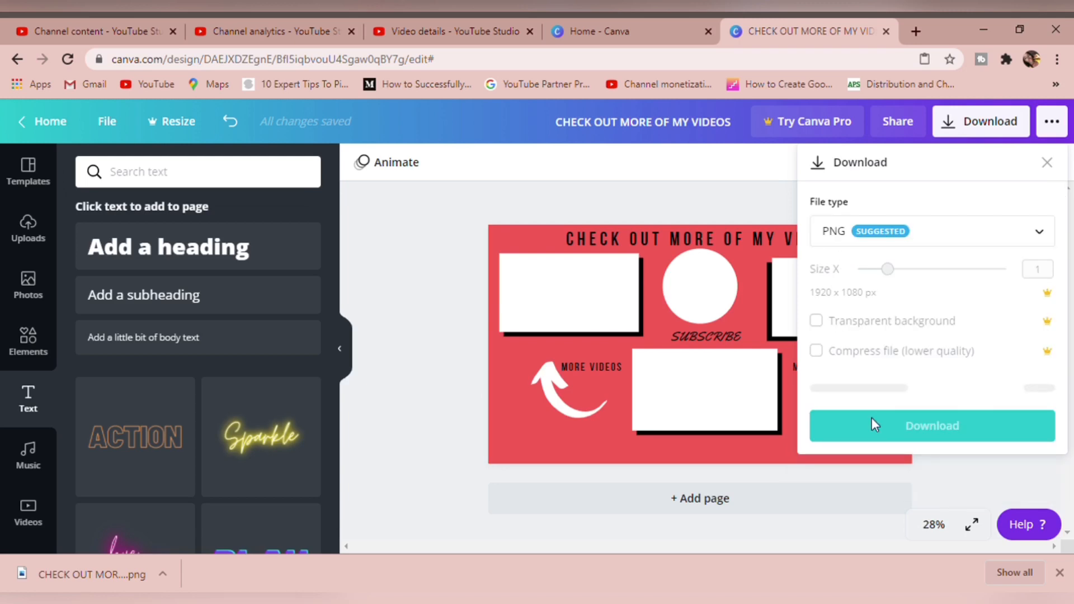
{"action": "left_click", "coordinate": [897, 386]}
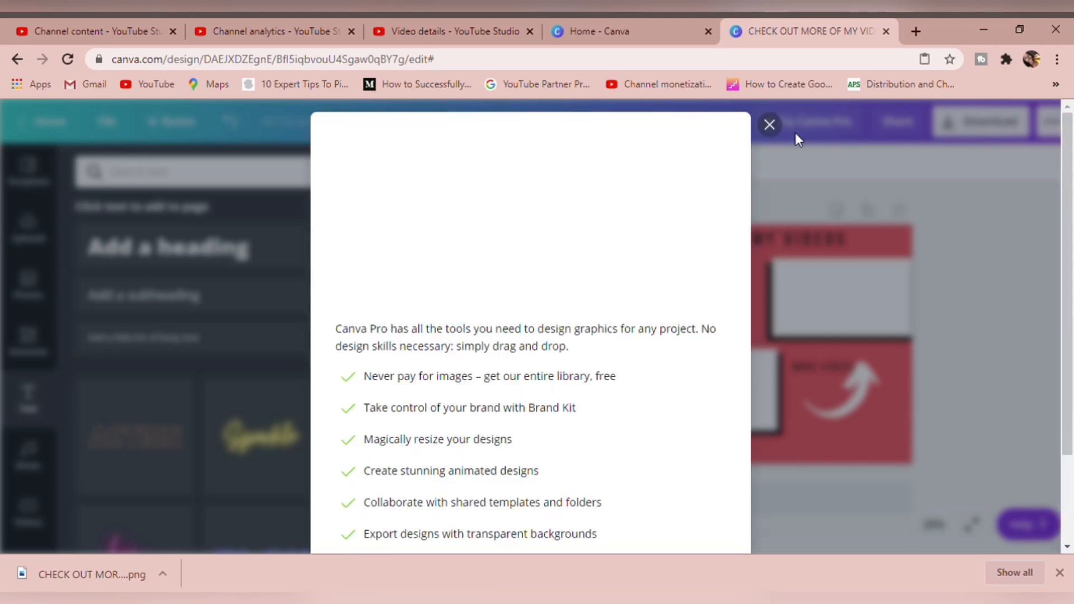
{"action": "left_click", "coordinate": [776, 127]}
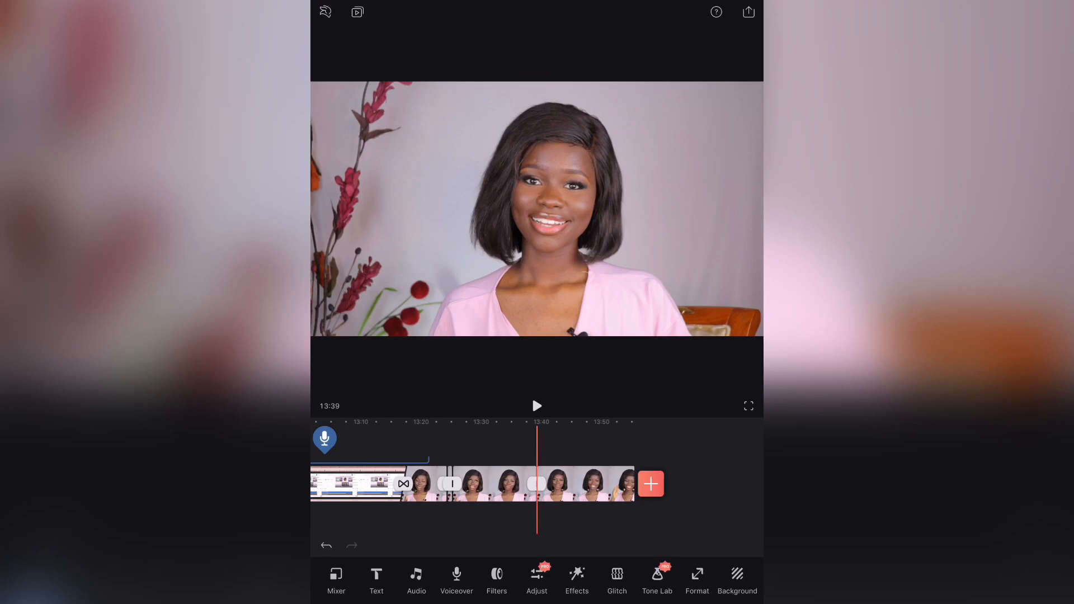
Switch to the mobile video editor, add the downloaded end screen image after the last clip, and lengthen its duration
{"action": "scroll", "coordinate": [537, 484], "scroll_direction": "right", "scroll_amount": 2}
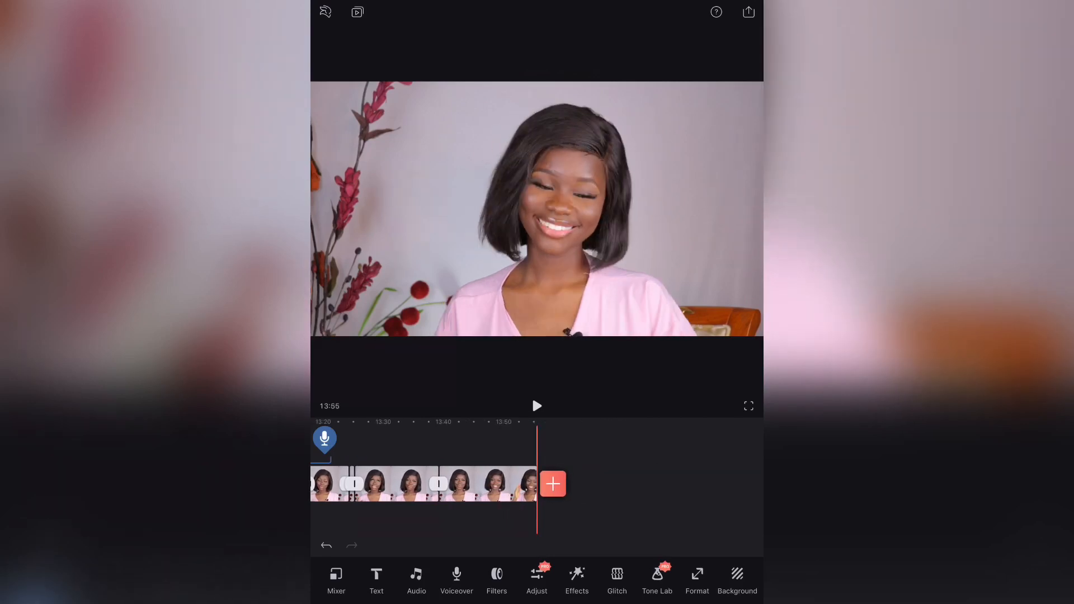
{"action": "left_click", "coordinate": [553, 484]}
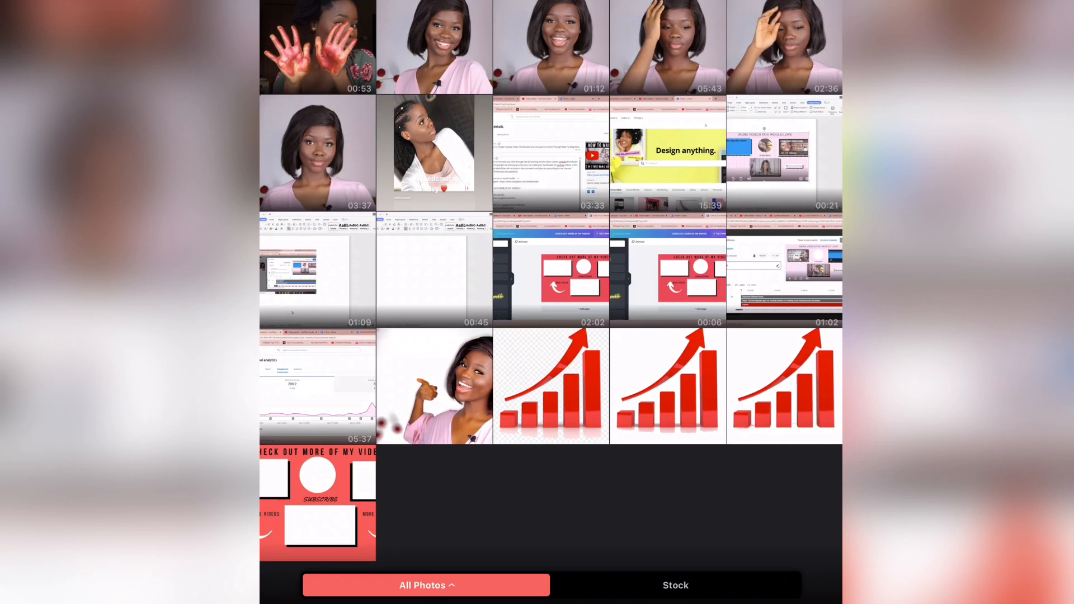
{"action": "left_click", "coordinate": [318, 502]}
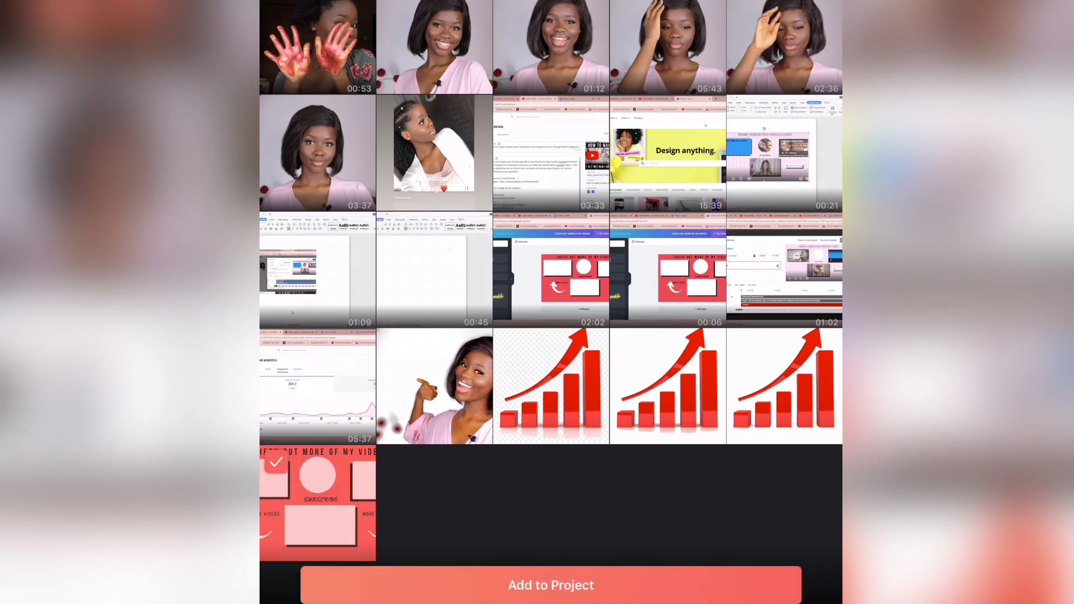
{"action": "left_click", "coordinate": [551, 585]}
{"action": "left_click", "coordinate": [548, 484]}
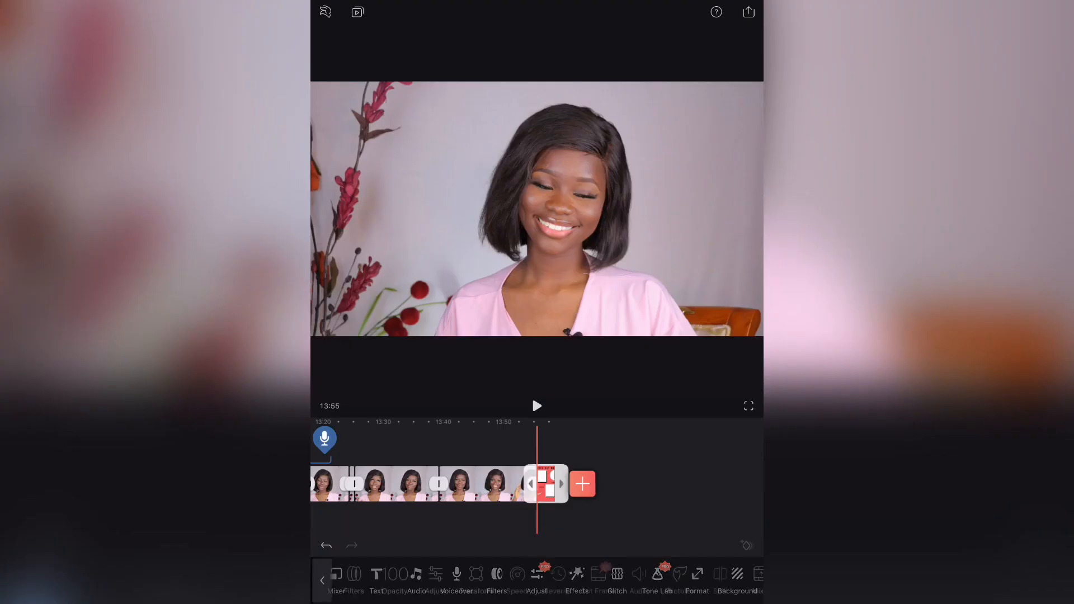
{"action": "left_click_drag", "start_coordinate": [561, 484], "coordinate": [642, 484]}
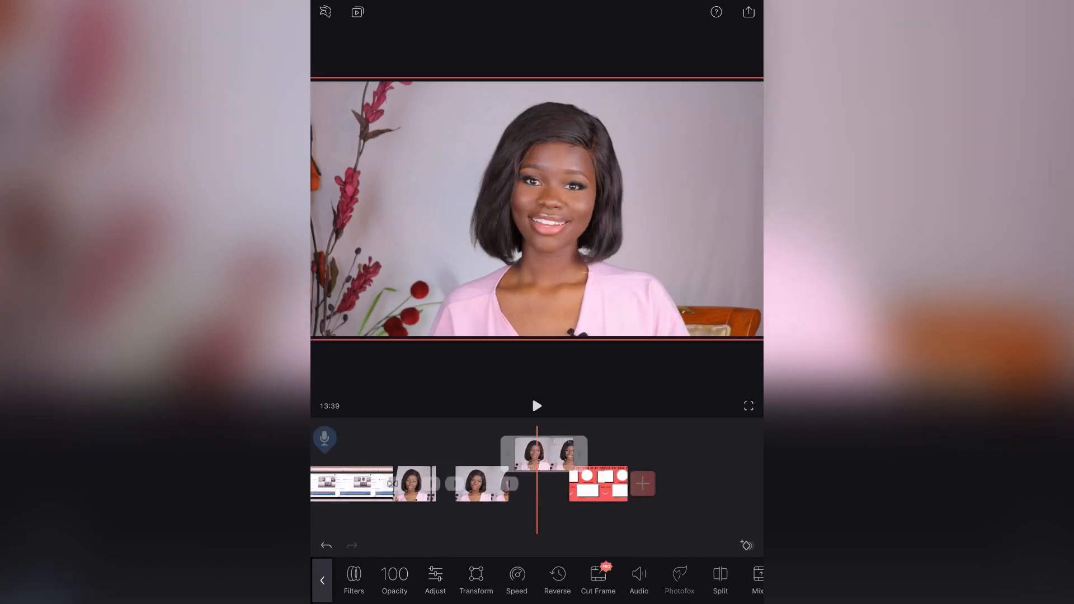
Turn the last talking clip into a mixer overlay above the end screen image and fit it inside the lower centre white frame
{"action": "scroll", "coordinate": [537, 483], "scroll_direction": "right", "scroll_amount": 3}
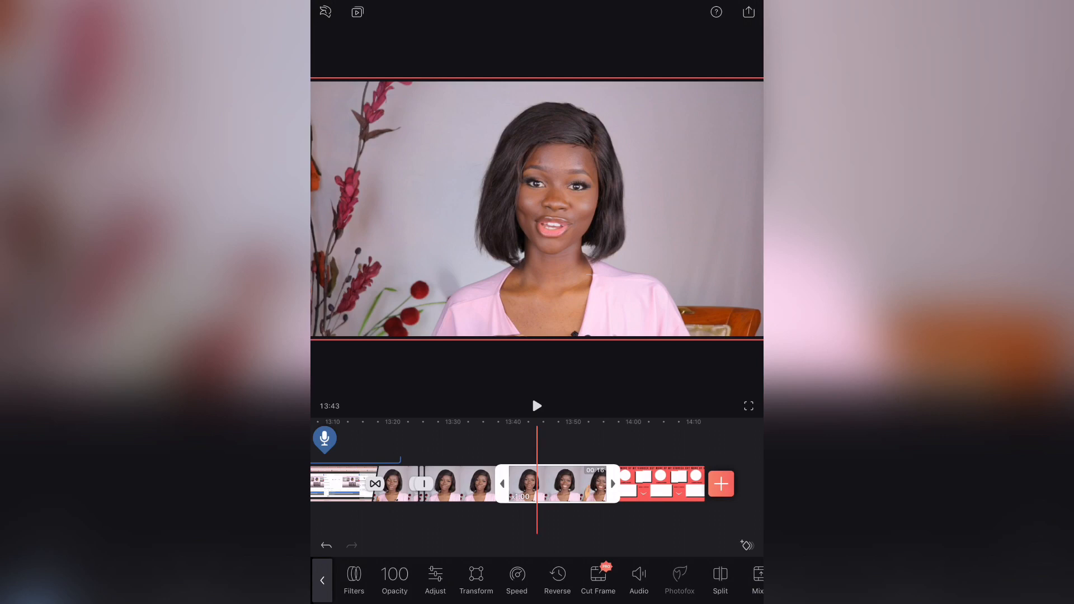
{"action": "left_click", "coordinate": [757, 580]}
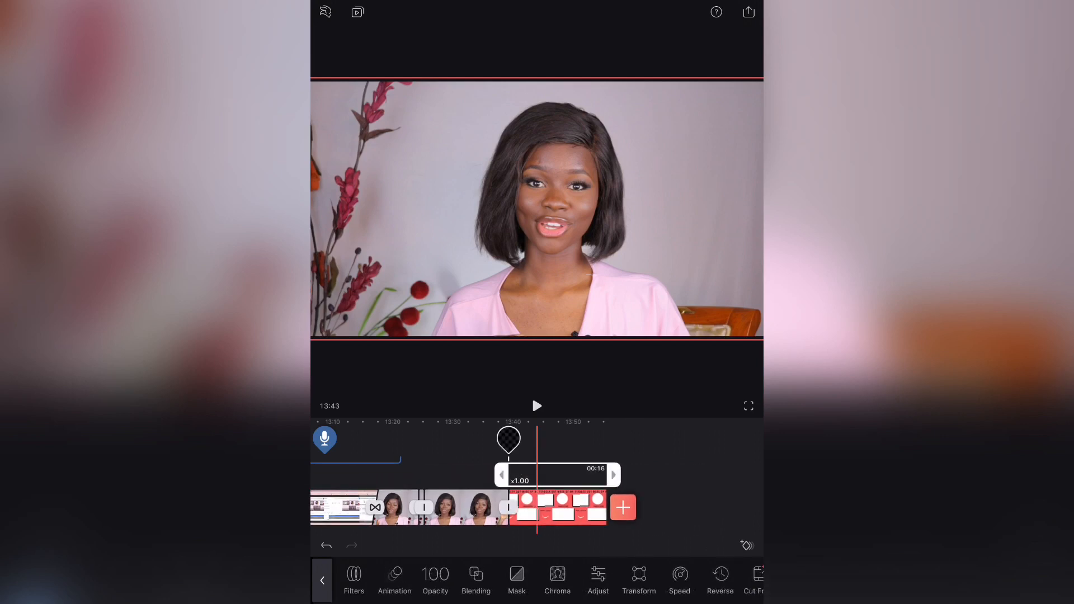
{"action": "scroll", "coordinate": [537, 493], "scroll_direction": "right", "scroll_amount": 1}
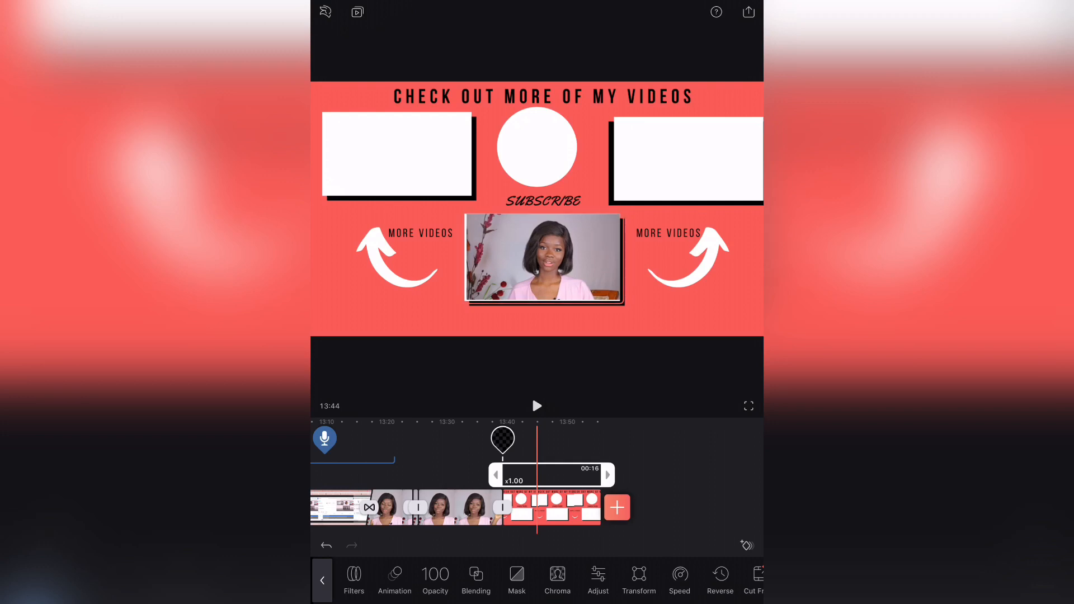
{"action": "left_click", "coordinate": [322, 580]}
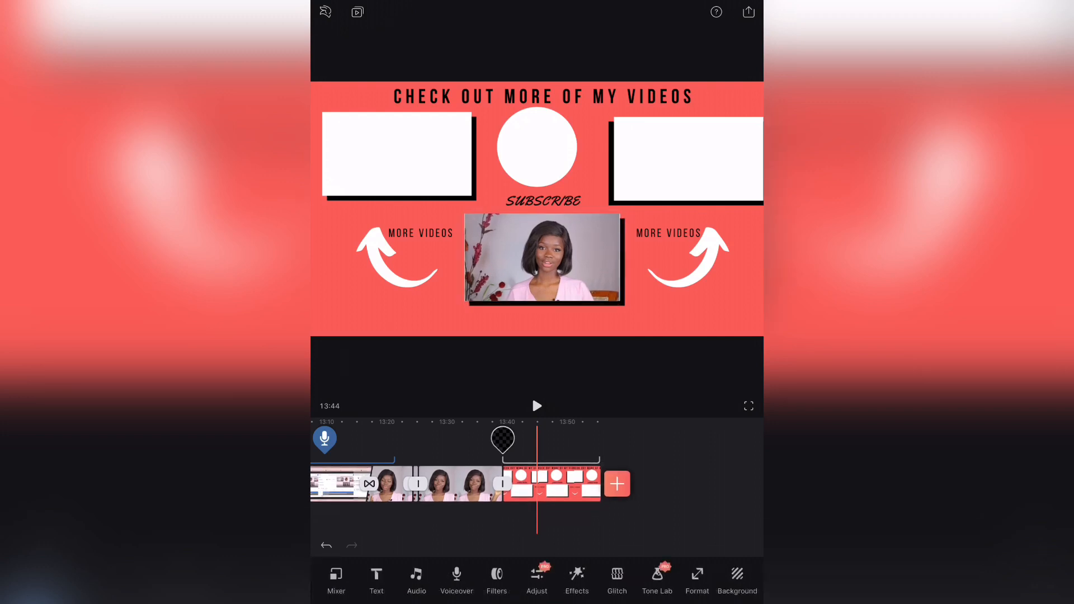
{"action": "scroll", "coordinate": [480, 481], "scroll_direction": "left", "scroll_amount": 1}
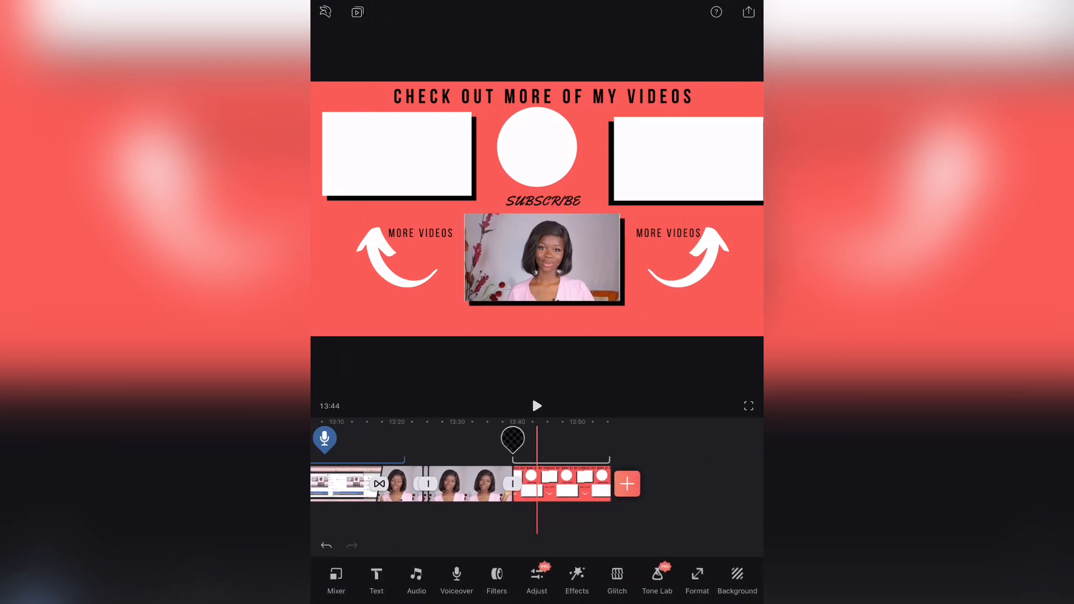
{"action": "scroll", "coordinate": [480, 483], "scroll_direction": "left", "scroll_amount": 1}
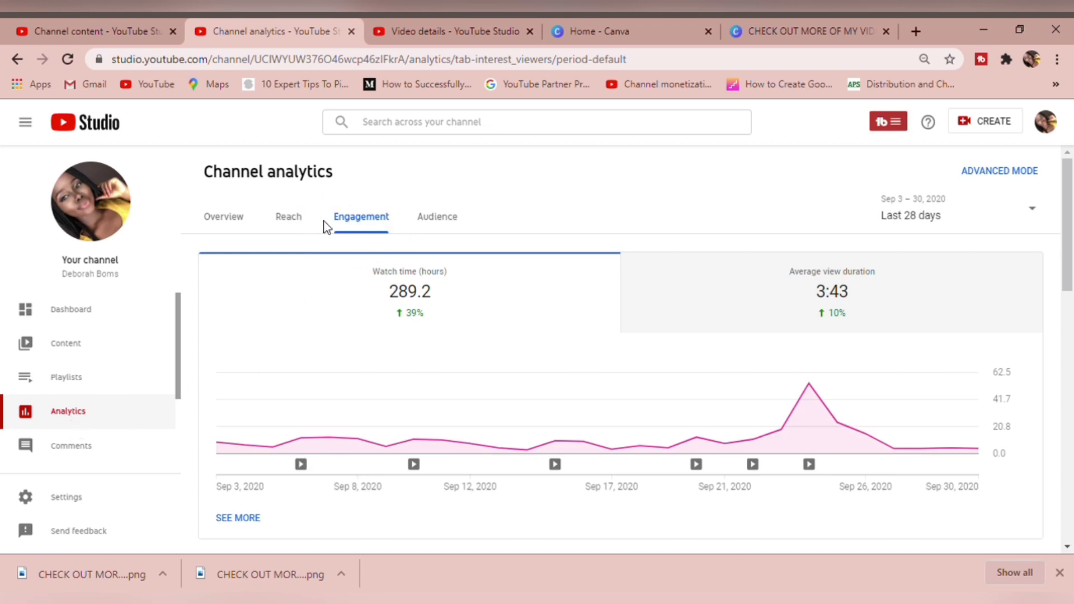
Switch to YouTube Studio and examine the top videos by end screen, end screen element types and top playlists in the engagement analytics
{"action": "left_click_drag", "start_coordinate": [1067, 215], "coordinate": [1071, 330]}
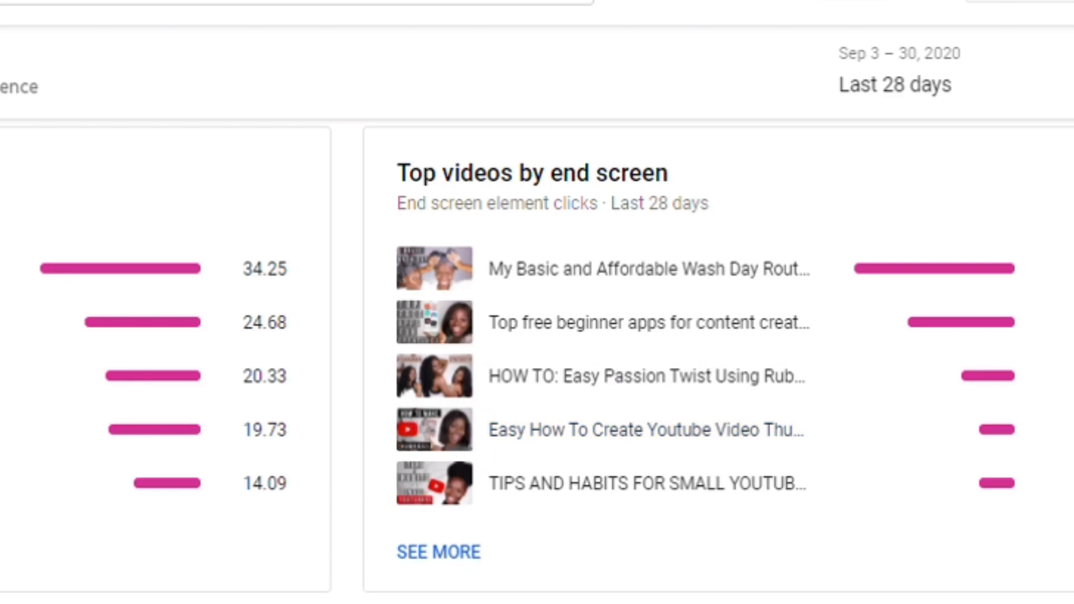
{"action": "scroll", "coordinate": [537, 358], "scroll_direction": "down", "scroll_amount": 5}
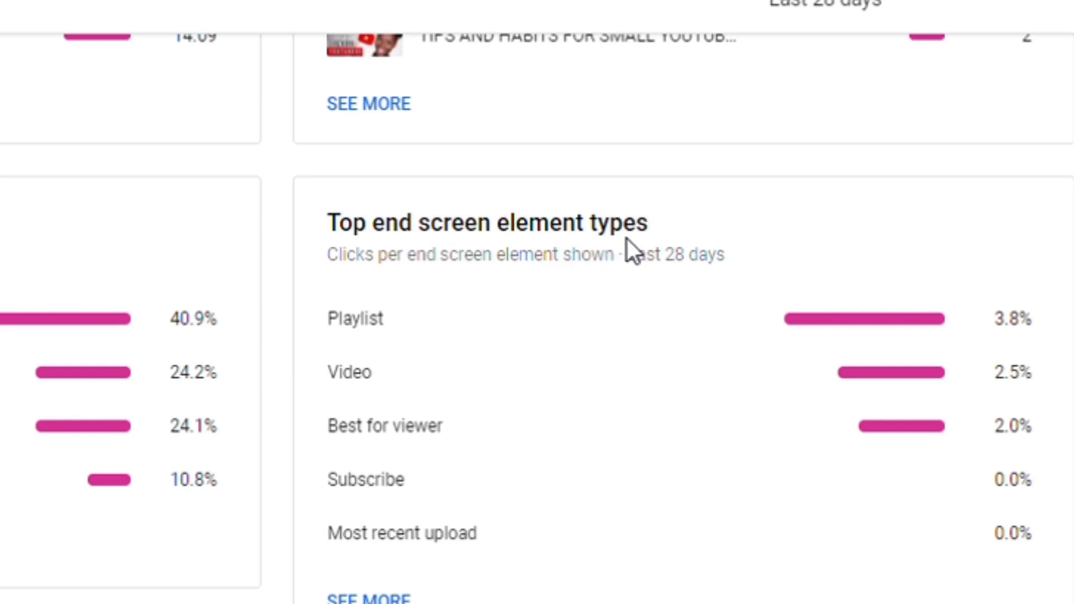
{"action": "mouse_move", "coordinate": [637, 238]}
{"action": "scroll", "coordinate": [537, 318], "scroll_direction": "down", "scroll_amount": 1}
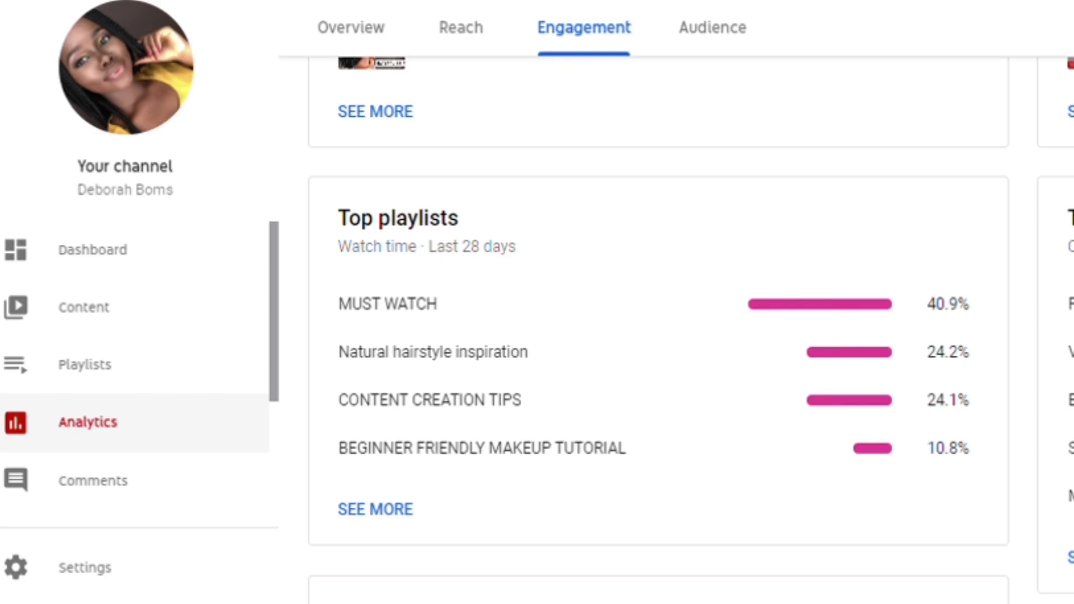
{"action": "scroll", "coordinate": [1010, 539], "scroll_direction": "up", "scroll_amount": 1}
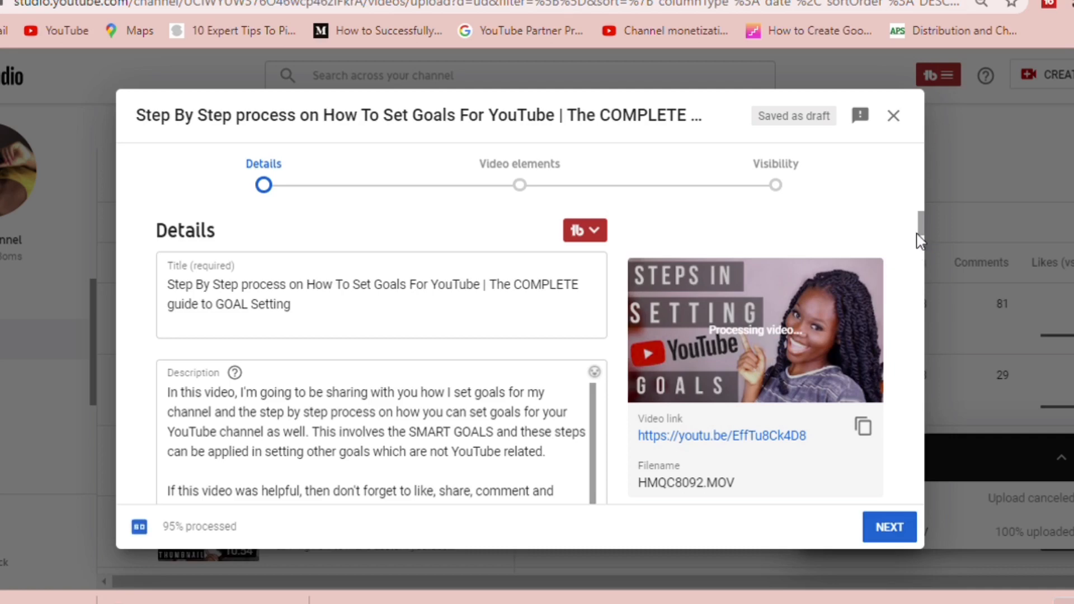
Open the end screen editor from the video elements of the draft video about setting YouTube goals
{"action": "left_click_drag", "start_coordinate": [922, 230], "coordinate": [925, 254]}
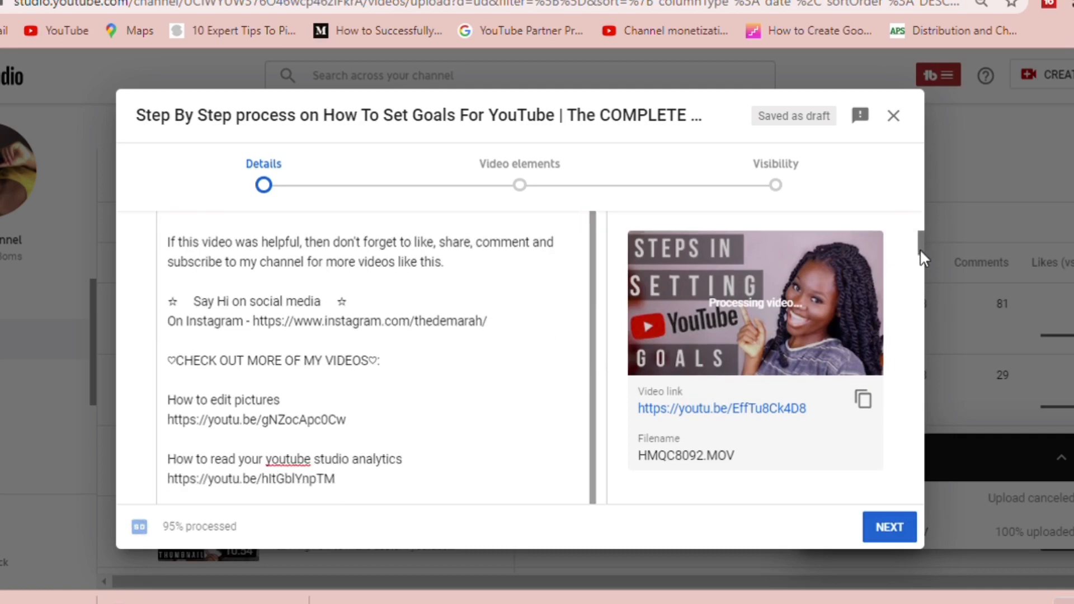
{"action": "left_click", "coordinate": [524, 187]}
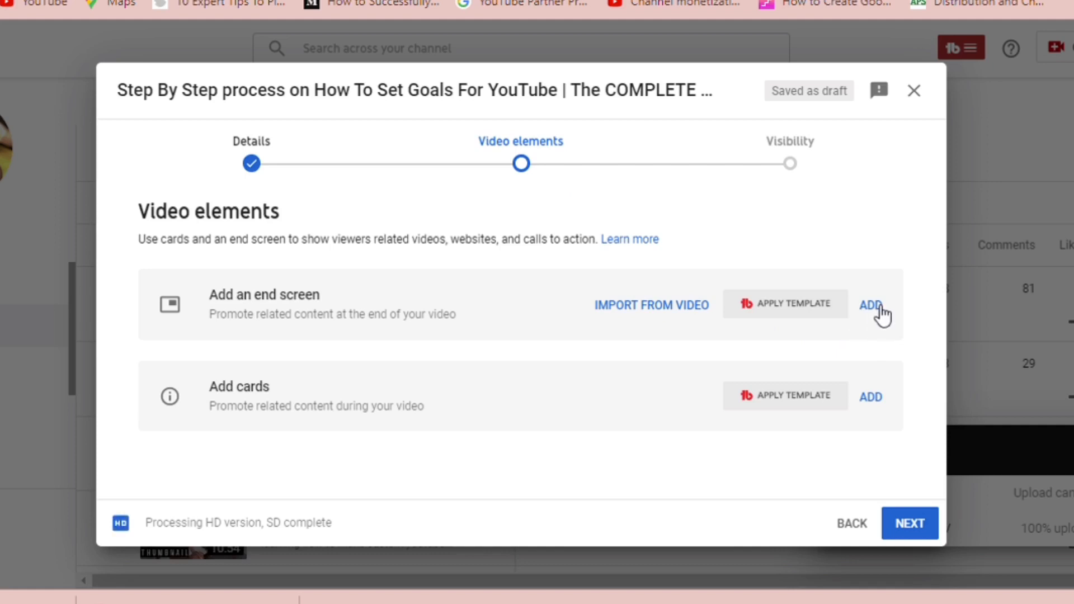
{"action": "left_click", "coordinate": [878, 307]}
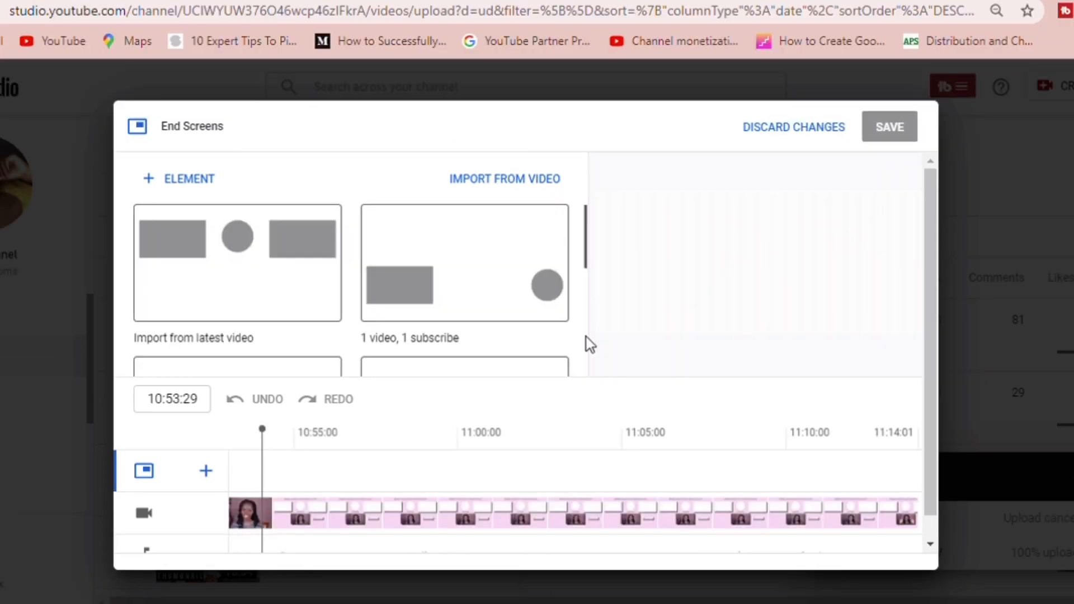
Apply the "1 video, 1 playlist, 1 subscribe" template and move the playlist onto the upper right white frame, the video onto the upper left one
{"action": "scroll", "coordinate": [593, 336], "scroll_direction": "down", "scroll_amount": 5}
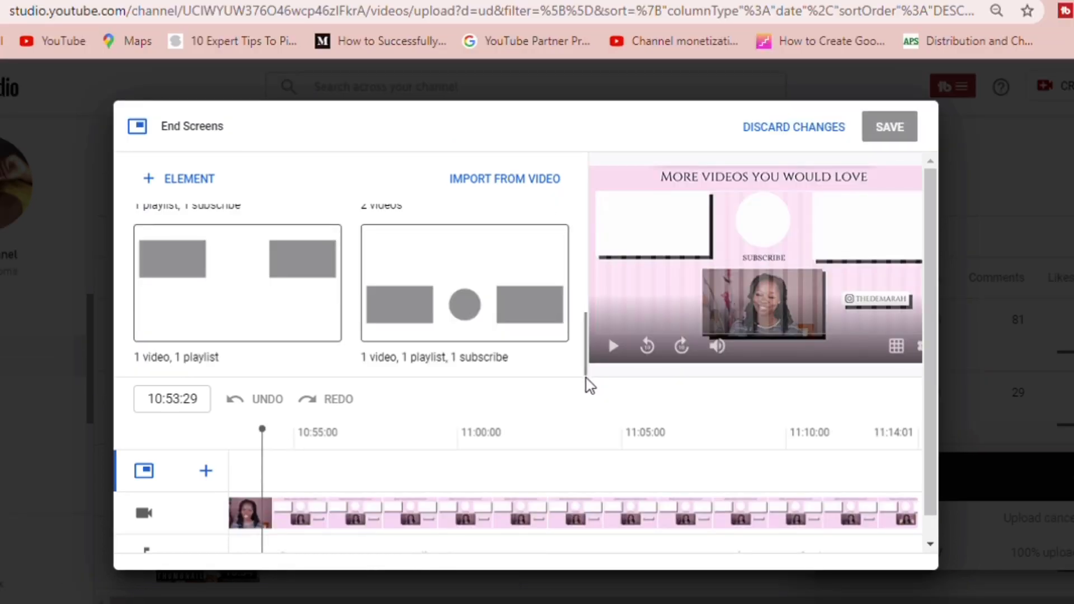
{"action": "left_click", "coordinate": [469, 276]}
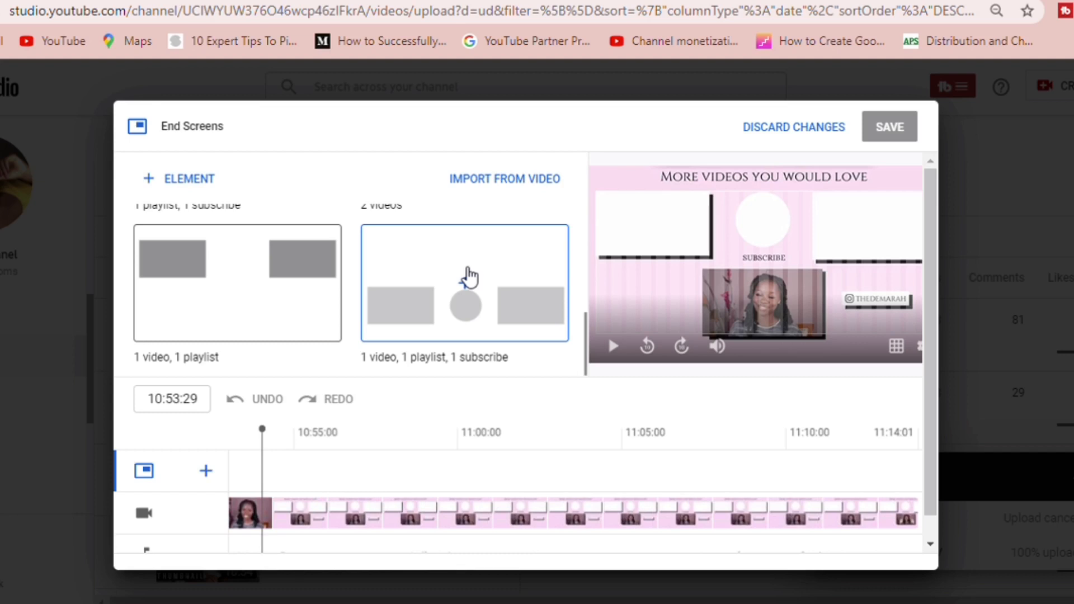
{"action": "left_click", "coordinate": [463, 276]}
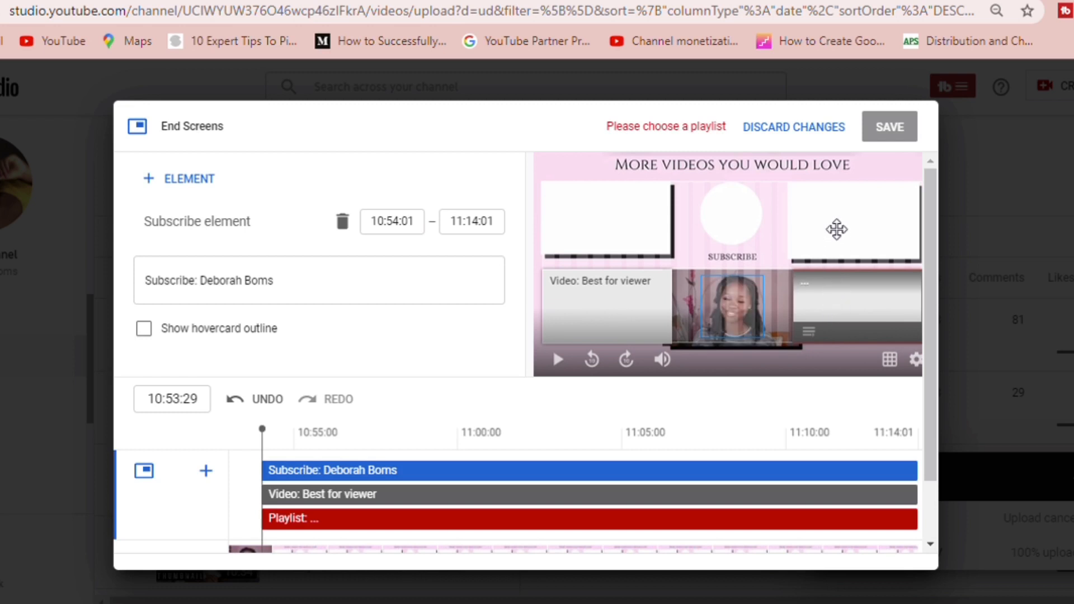
{"action": "left_click_drag", "start_coordinate": [836, 316], "coordinate": [837, 228]}
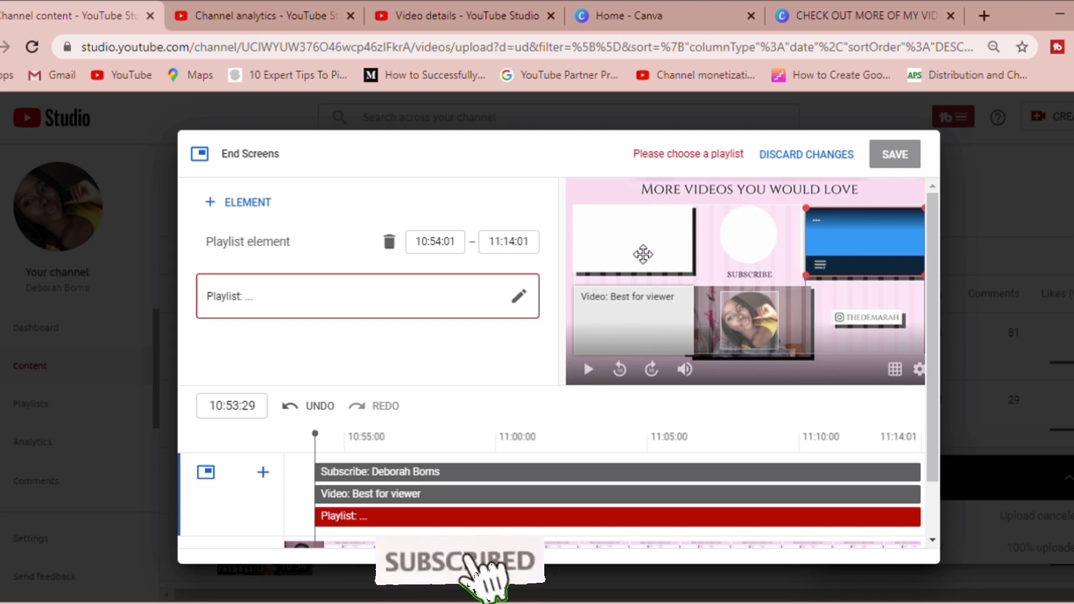
{"action": "left_click_drag", "start_coordinate": [642, 328], "coordinate": [641, 246]}
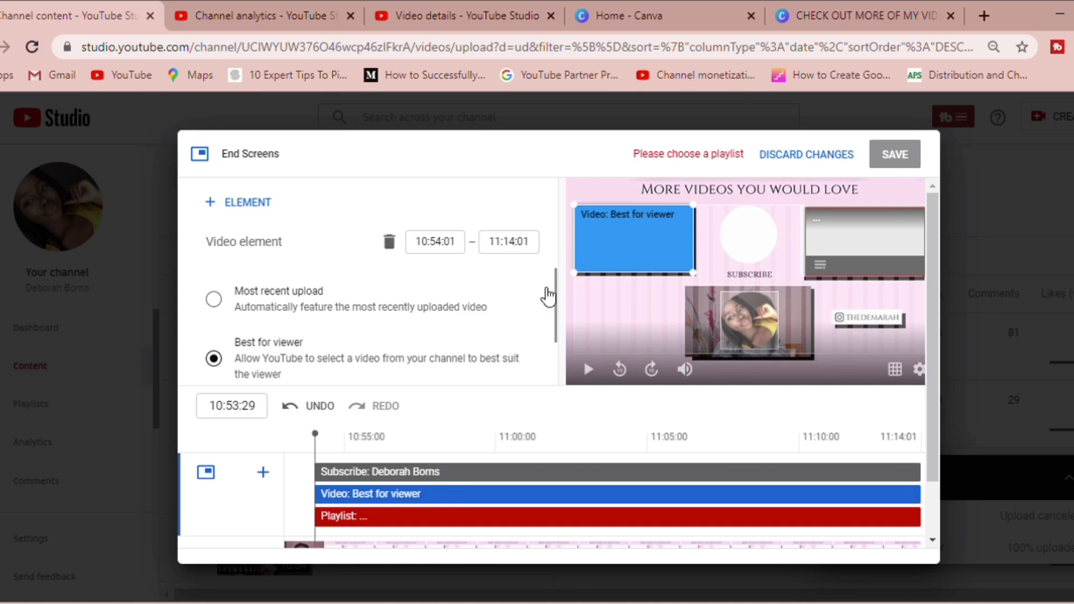
Check the top videos by end screen in the engagement analytics and set the video element to the specific video "Top free beginner apps for content creators"
{"action": "scroll", "coordinate": [555, 302], "scroll_direction": "down", "scroll_amount": 1}
{"action": "left_click_drag", "start_coordinate": [555, 302], "coordinate": [555, 330]}
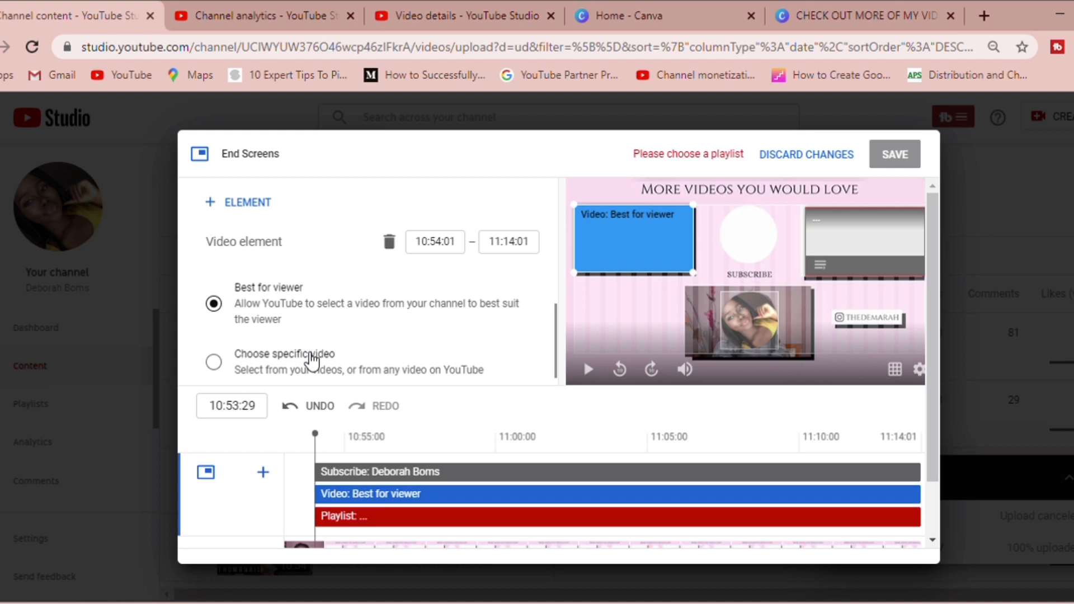
{"action": "left_click", "coordinate": [312, 362]}
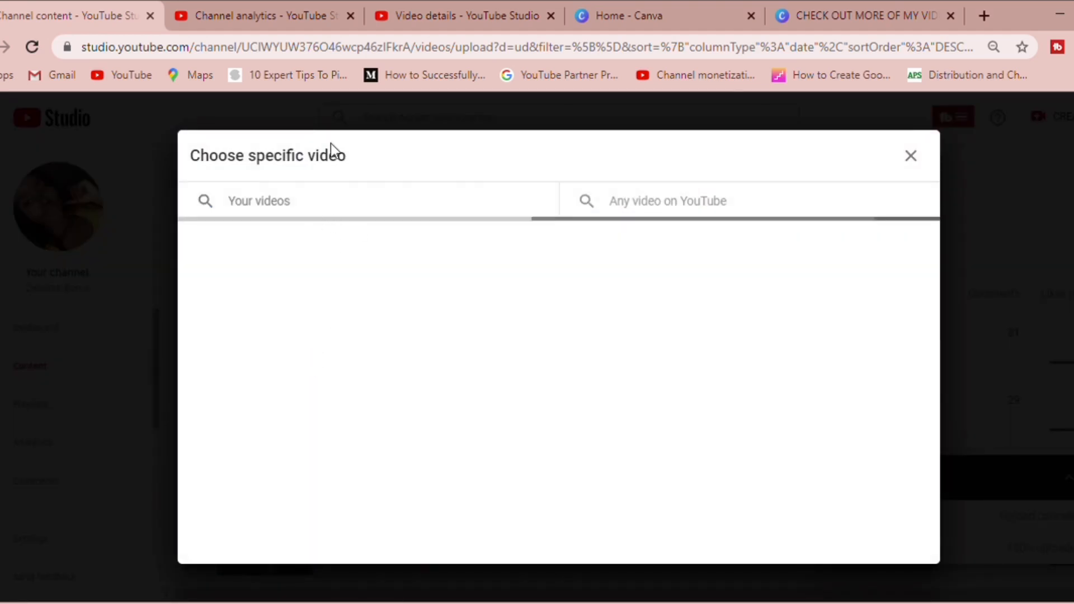
{"action": "left_click", "coordinate": [289, 2]}
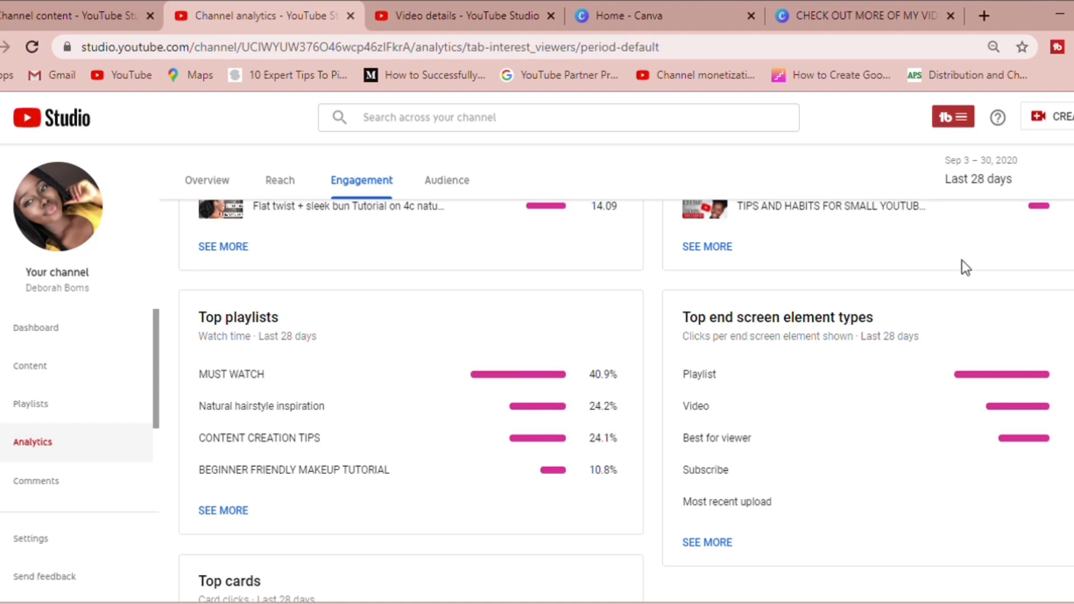
{"action": "scroll", "coordinate": [626, 401], "scroll_direction": "up", "scroll_amount": 3}
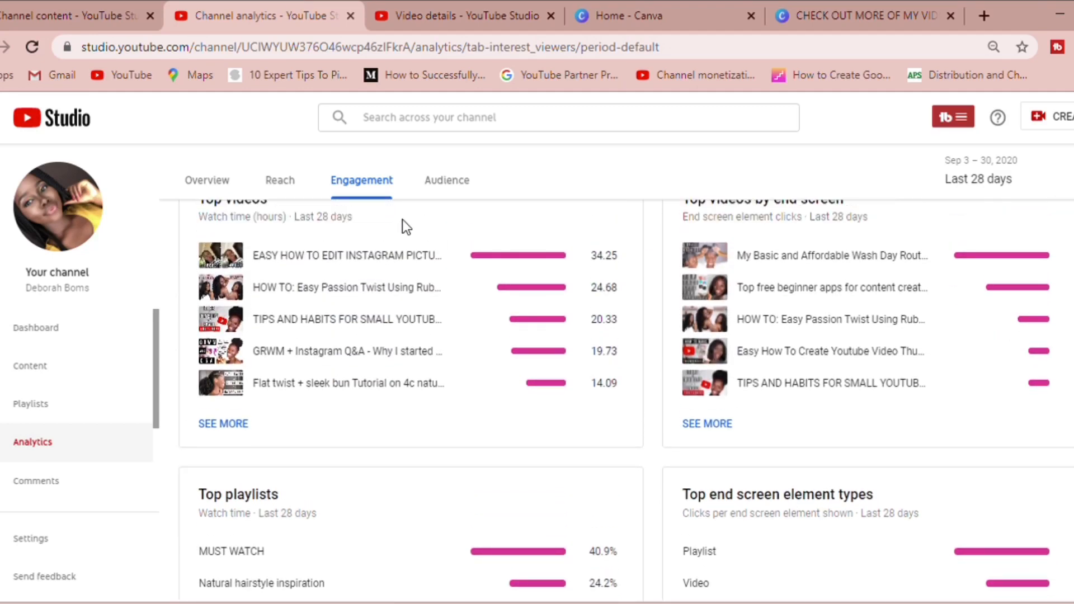
{"action": "left_click", "coordinate": [108, 2]}
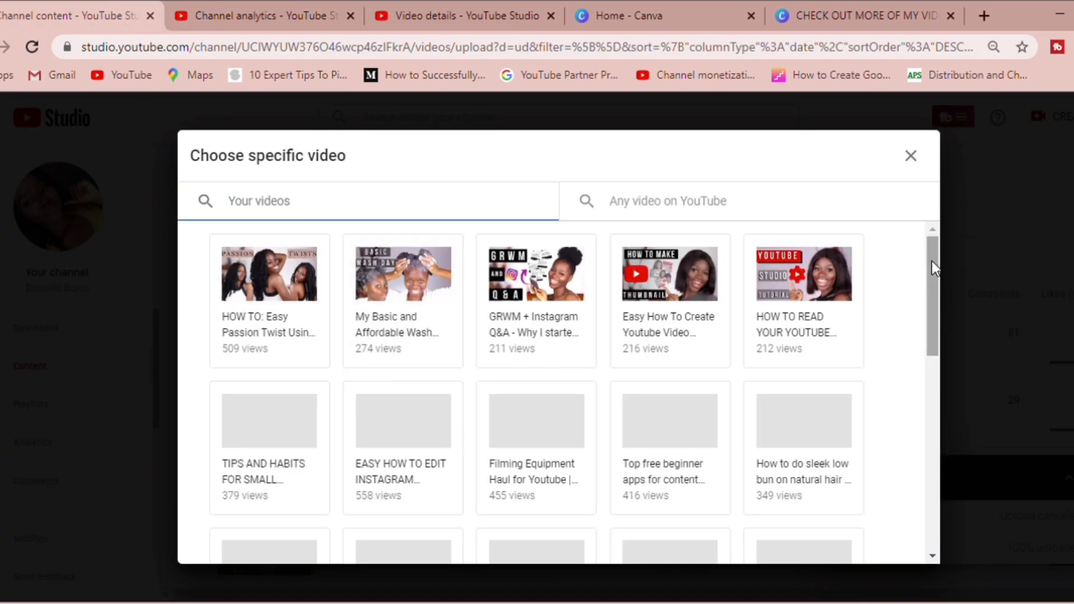
{"action": "left_click_drag", "start_coordinate": [932, 271], "coordinate": [933, 282]}
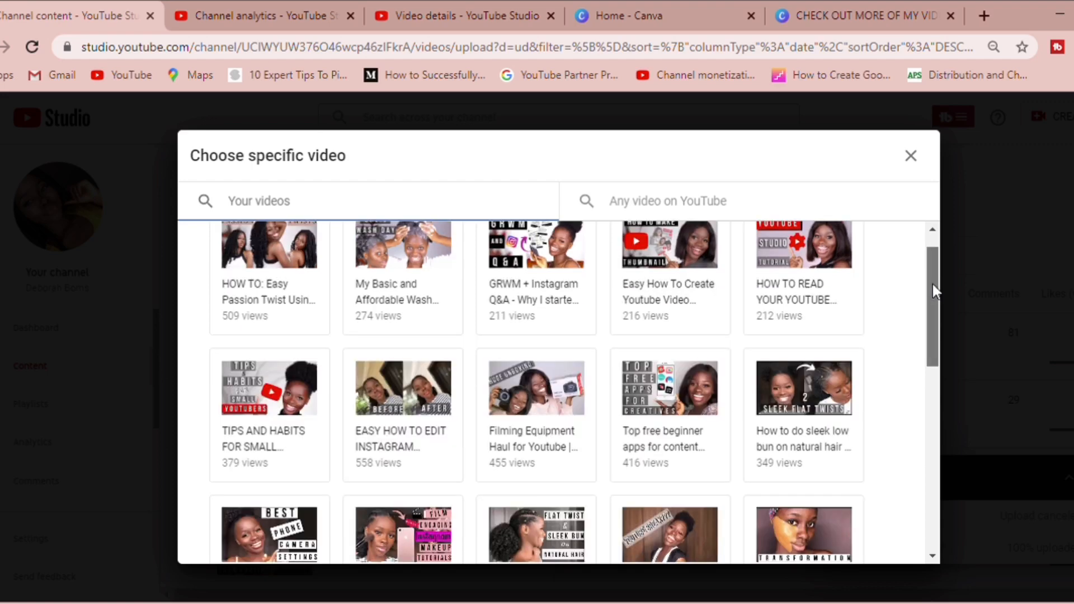
{"action": "scroll", "coordinate": [931, 284], "scroll_direction": "down", "scroll_amount": 1}
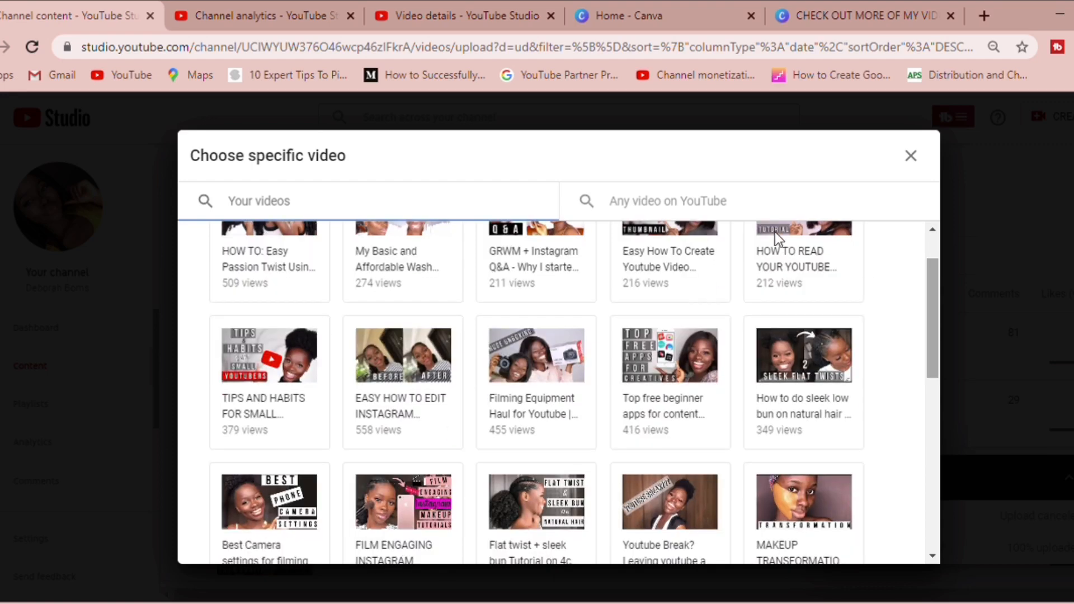
{"action": "left_click", "coordinate": [667, 412]}
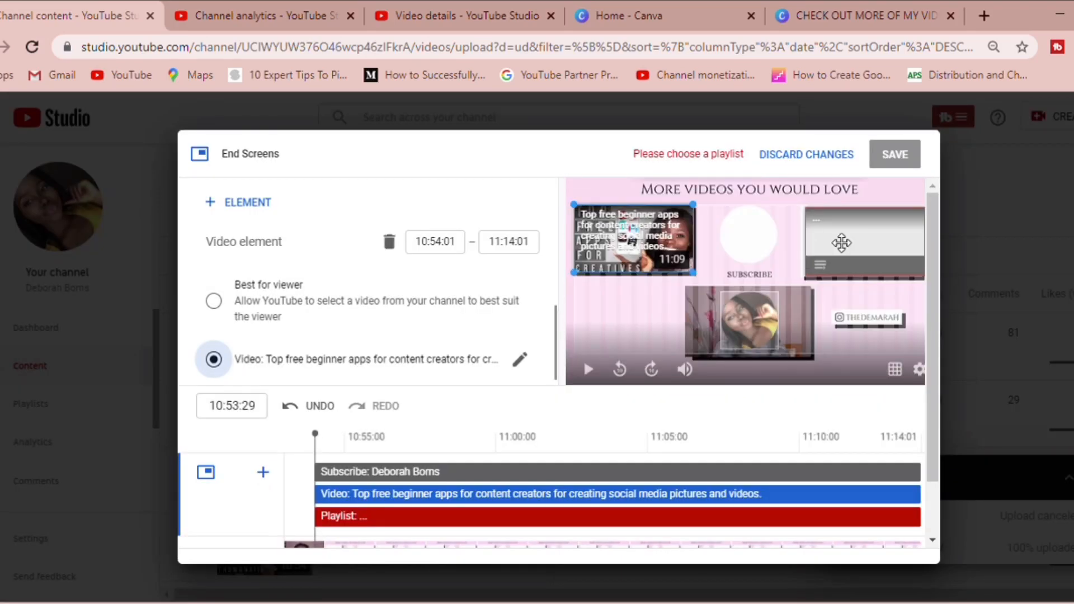
Check the top playlists in the engagement analytics and assign the MUST WATCH playlist to the playlist element
{"action": "left_click", "coordinate": [369, 2]}
{"action": "left_click", "coordinate": [321, 1]}
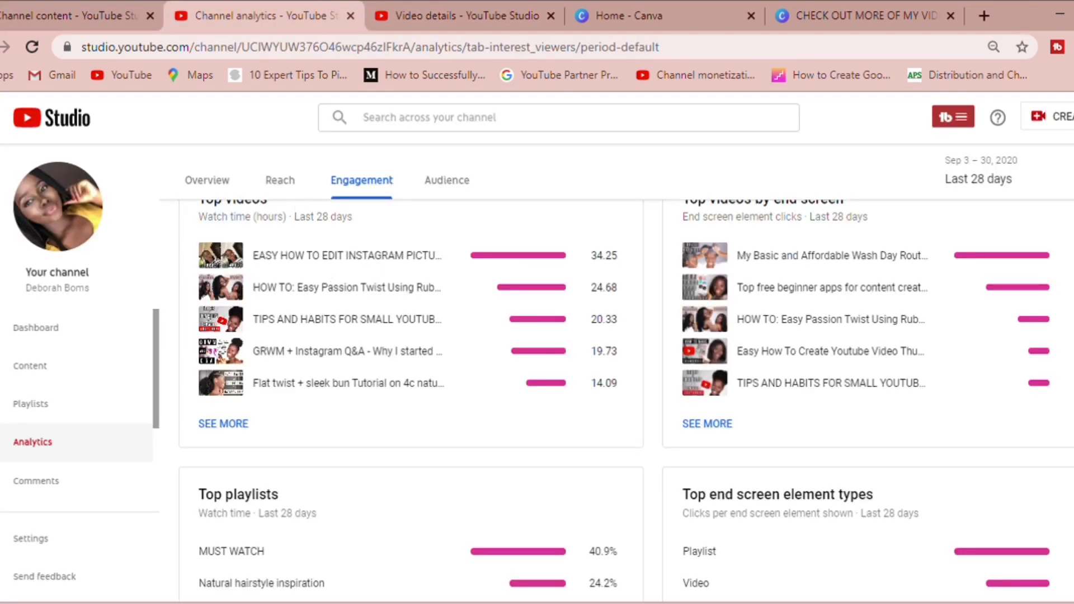
{"action": "scroll", "coordinate": [664, 262], "scroll_direction": "up", "scroll_amount": 1}
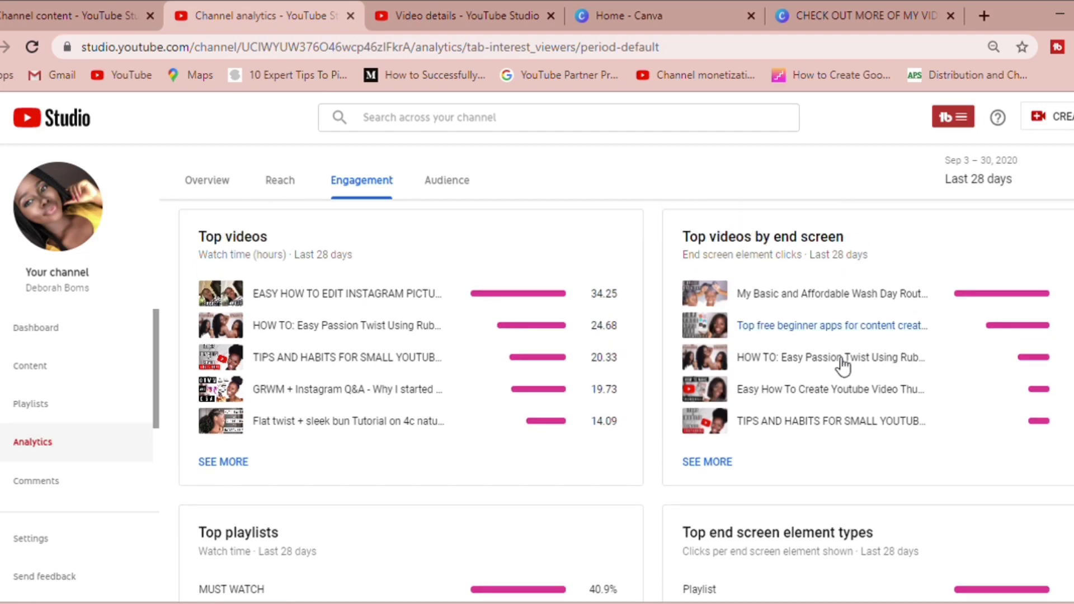
{"action": "scroll", "coordinate": [441, 440], "scroll_direction": "down", "scroll_amount": 3}
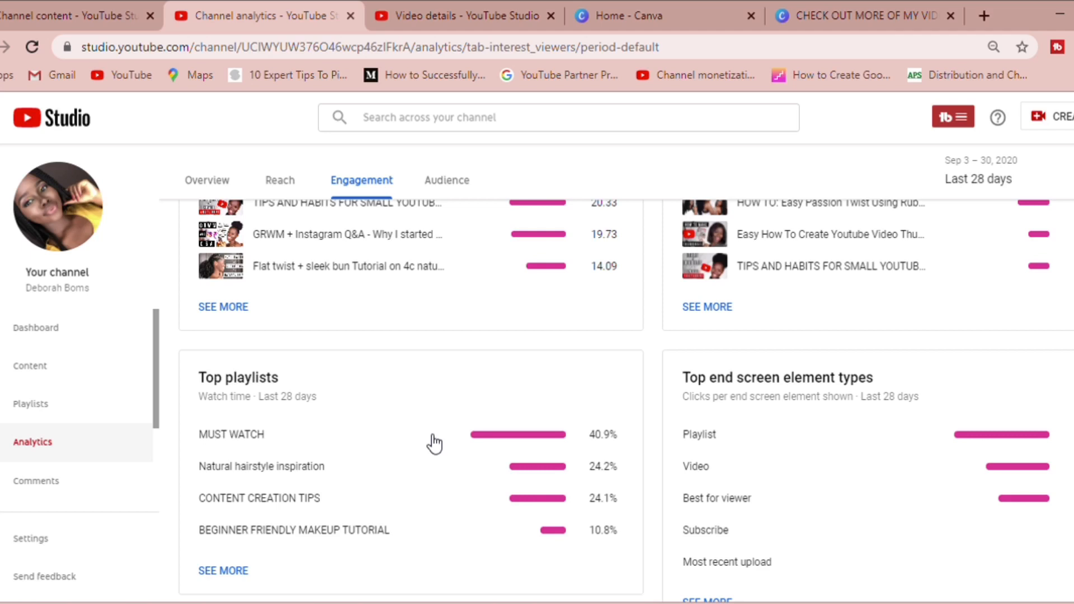
{"action": "left_click", "coordinate": [112, 5]}
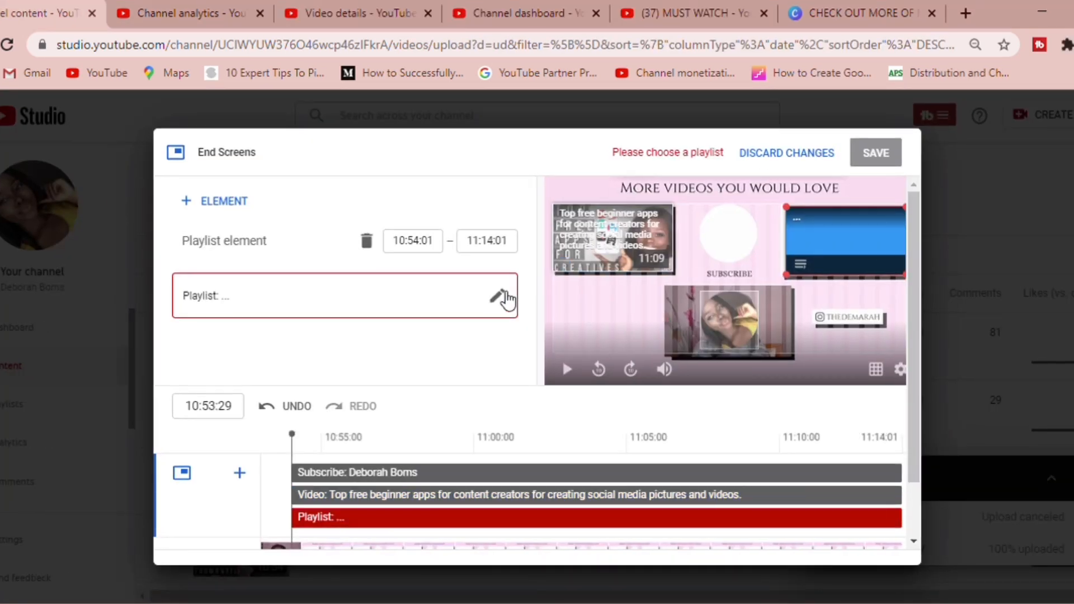
{"action": "left_click", "coordinate": [501, 297]}
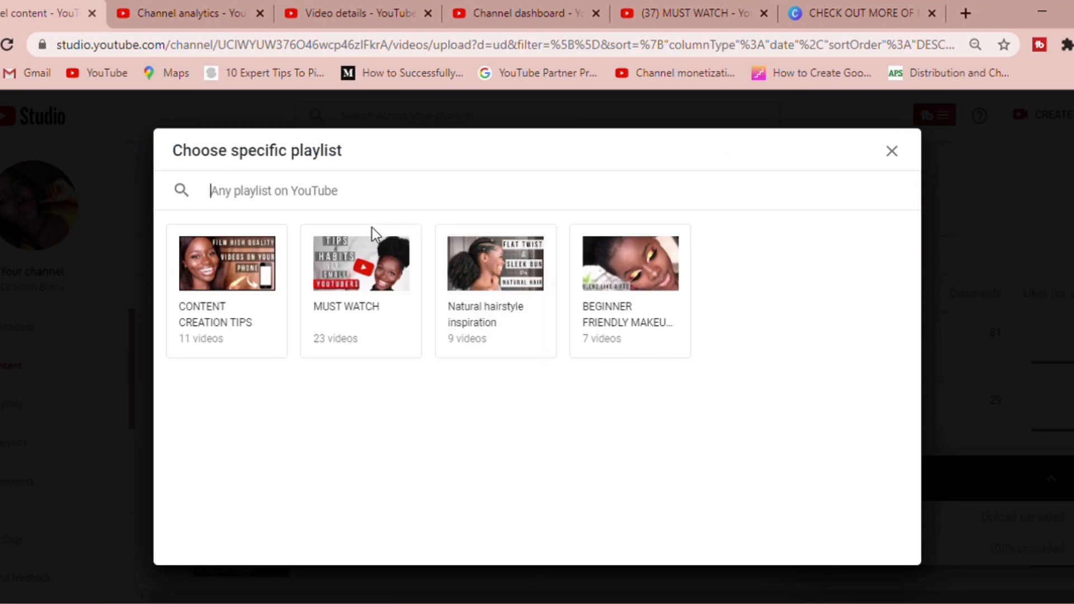
{"action": "left_click", "coordinate": [365, 321]}
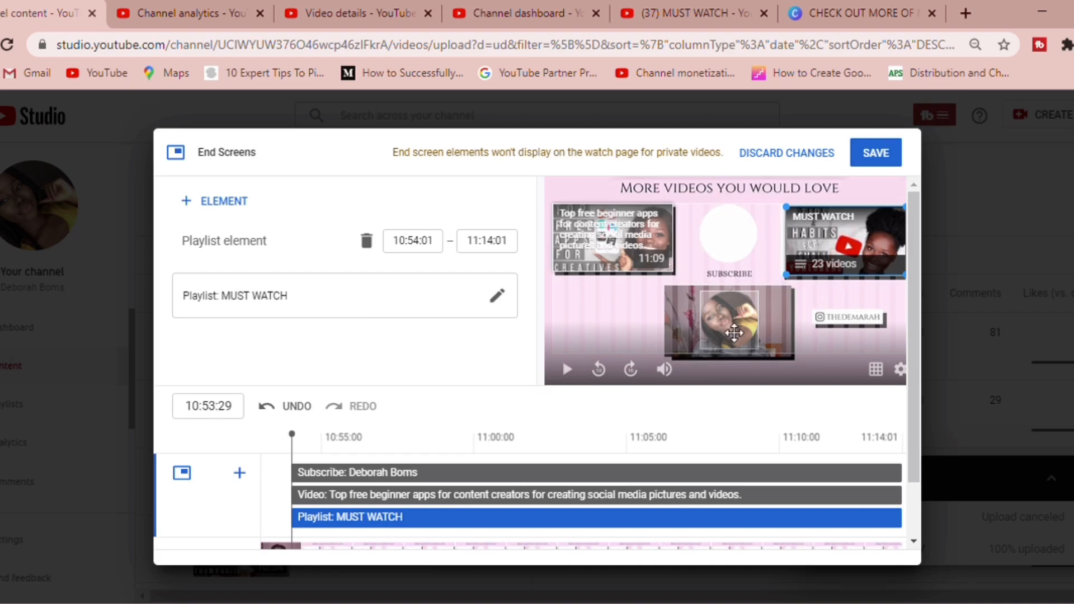
Move the subscribe element onto the white circle above the SUBSCRIBE label and save the end screen
{"action": "left_click", "coordinate": [735, 332]}
{"action": "left_click_drag", "start_coordinate": [734, 333], "coordinate": [738, 246]}
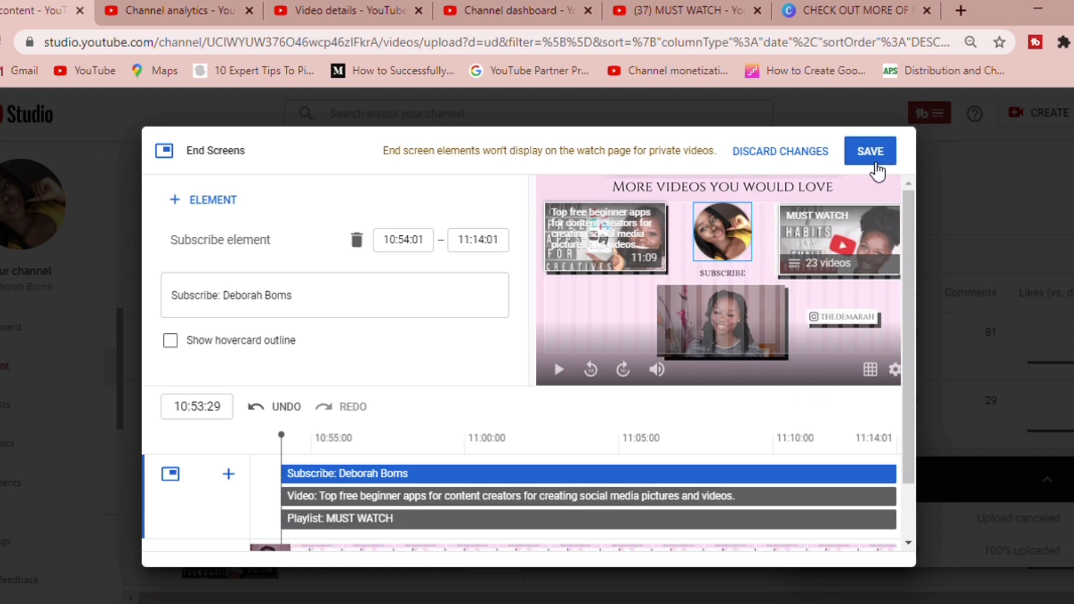
{"action": "left_click", "coordinate": [875, 164]}
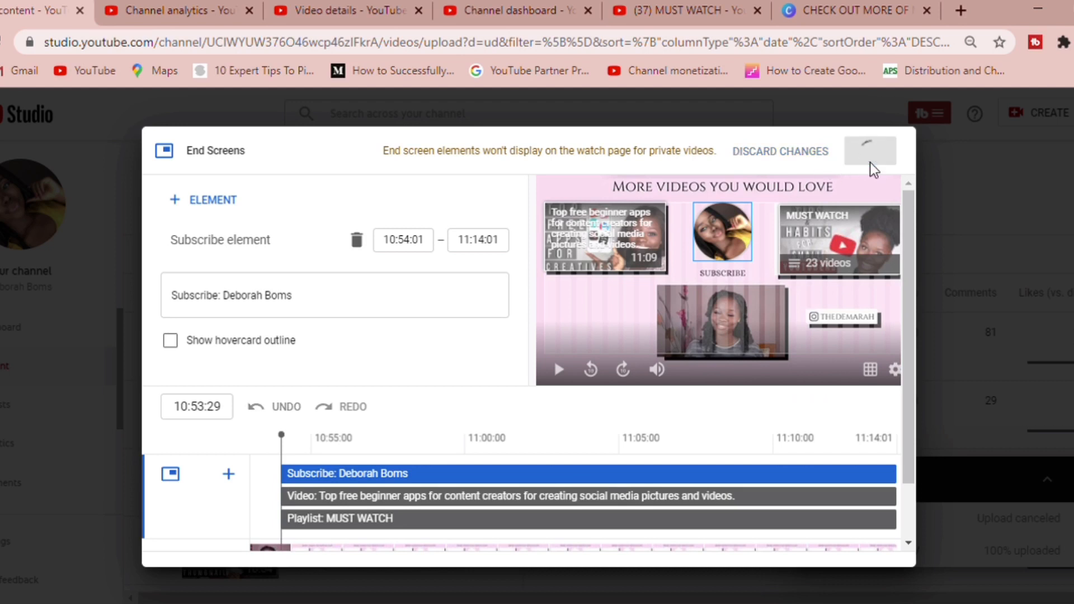